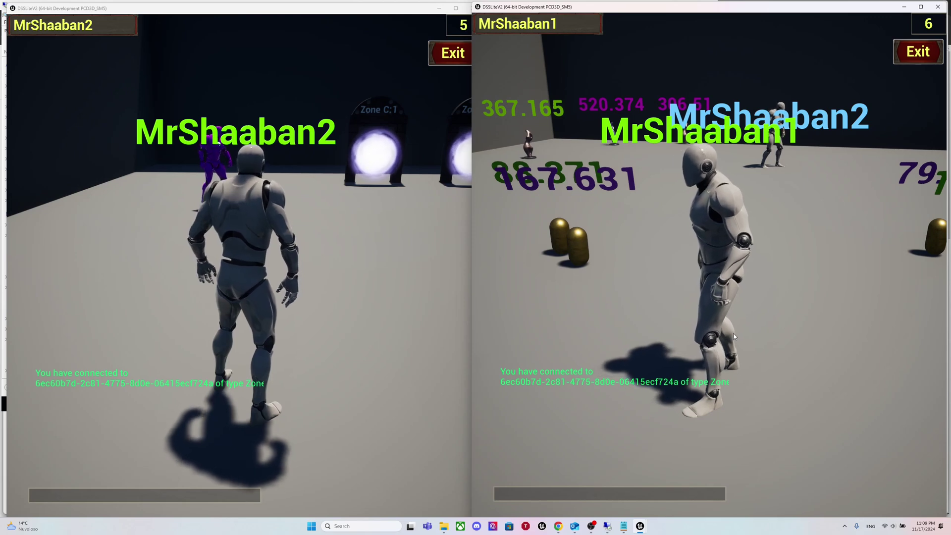
Turn the cameras of both player clients toward the wall signs showing the shard ID and zone.
key(Return)
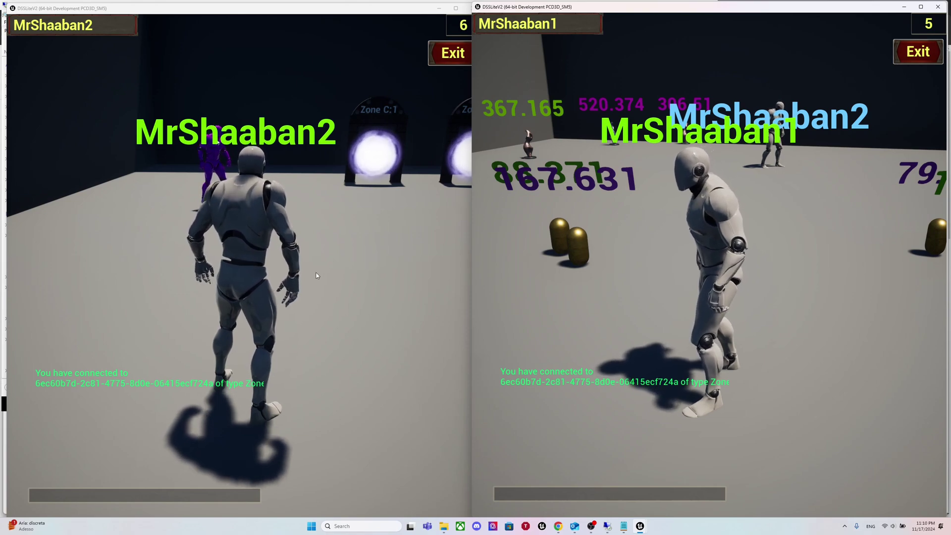
drag(317, 276, 353, 177)
key(s)
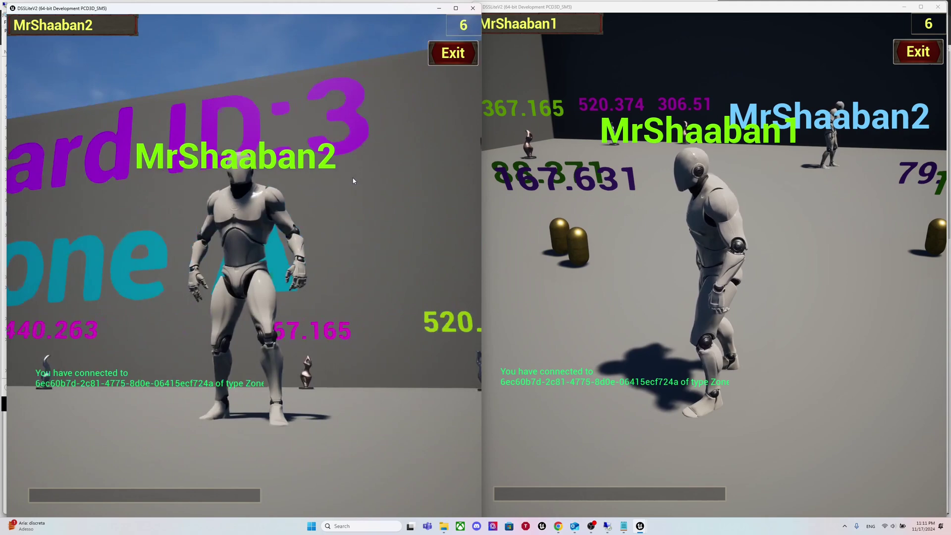
drag(640, 237, 858, 200)
drag(638, 187, 815, 174)
key(s)
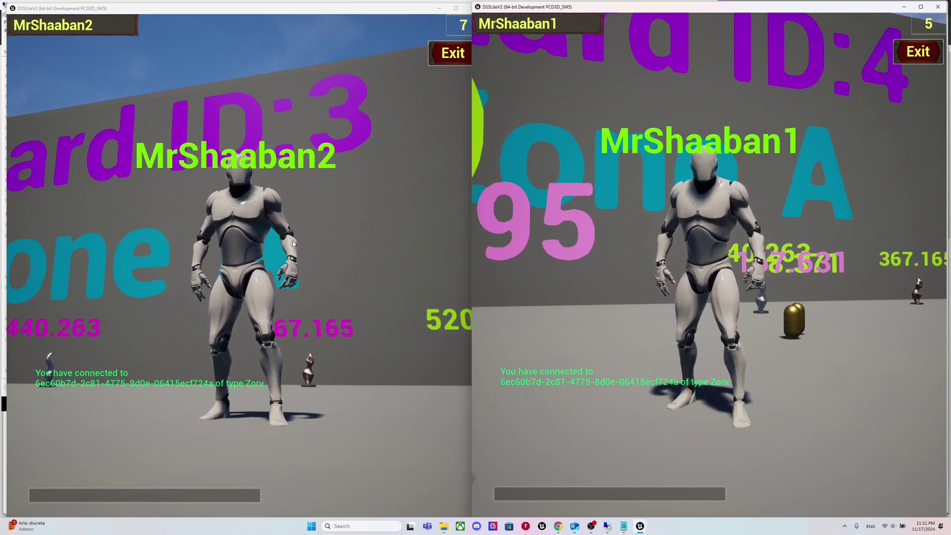
Turn the second player's view toward the first player, and move the first player near the gold capsules.
drag(337, 236, 365, 255)
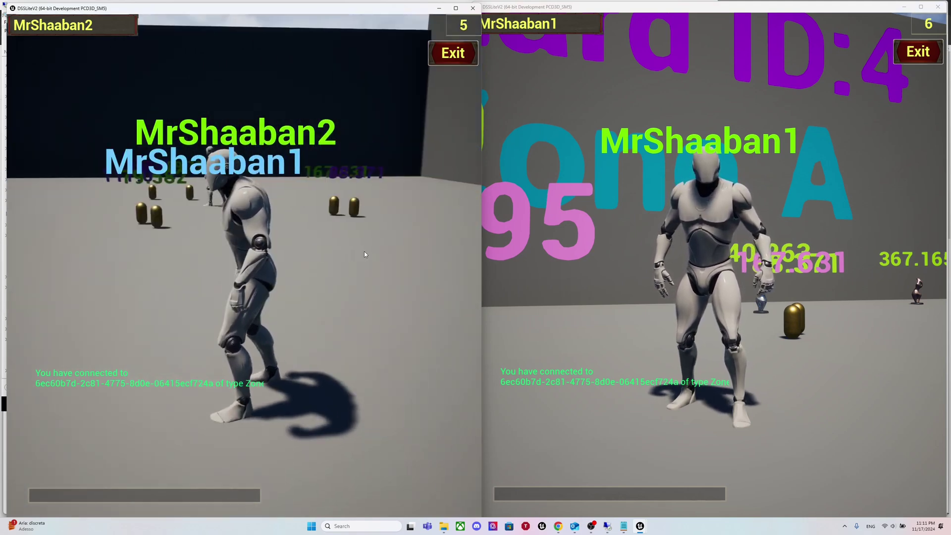
drag(281, 259, 321, 253)
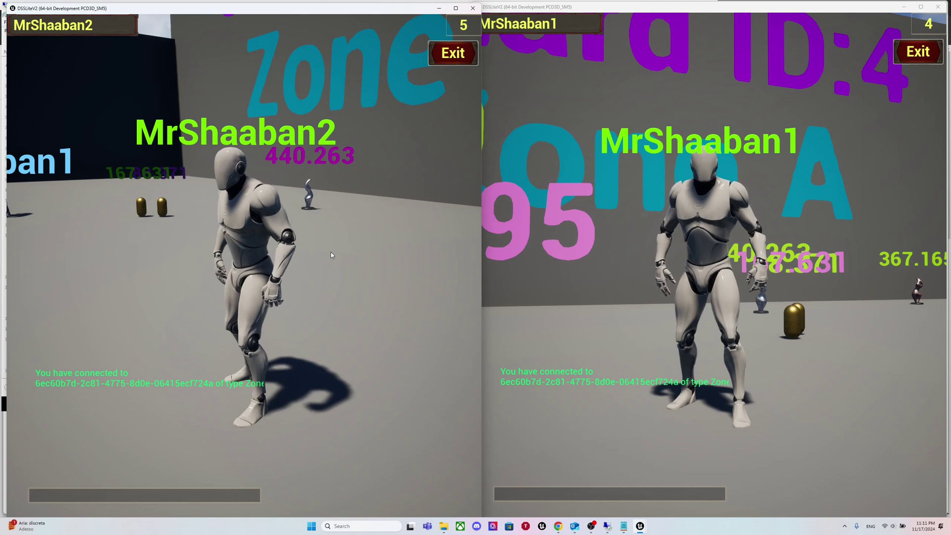
drag(680, 191, 573, 236)
drag(763, 236, 631, 252)
drag(818, 223, 561, 211)
key(w)
drag(713, 215, 819, 217)
key(w)
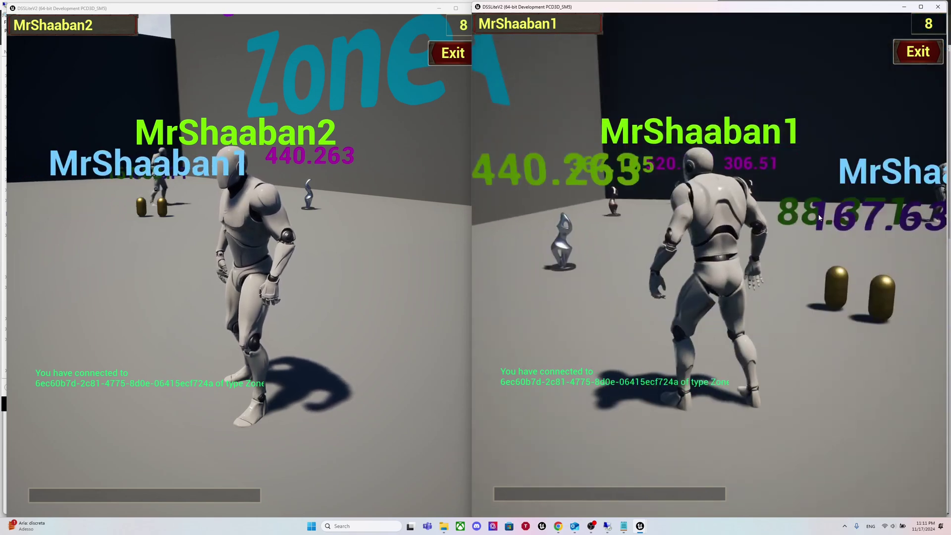
Move the first player through the zone, viewing the Zone A wall and the portals to Zone C:1, Zone C:2 and Zone B.
drag(713, 213, 629, 220)
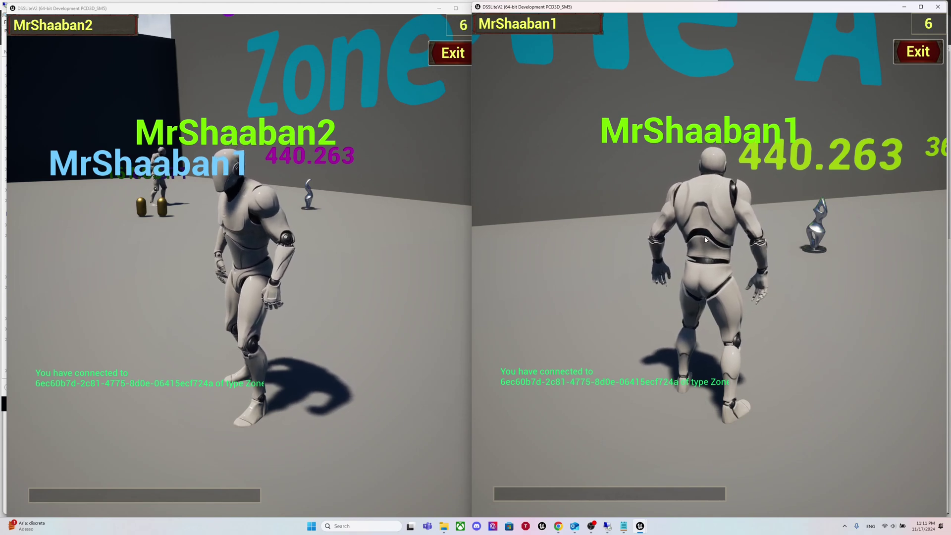
drag(577, 206, 668, 216)
key(d)
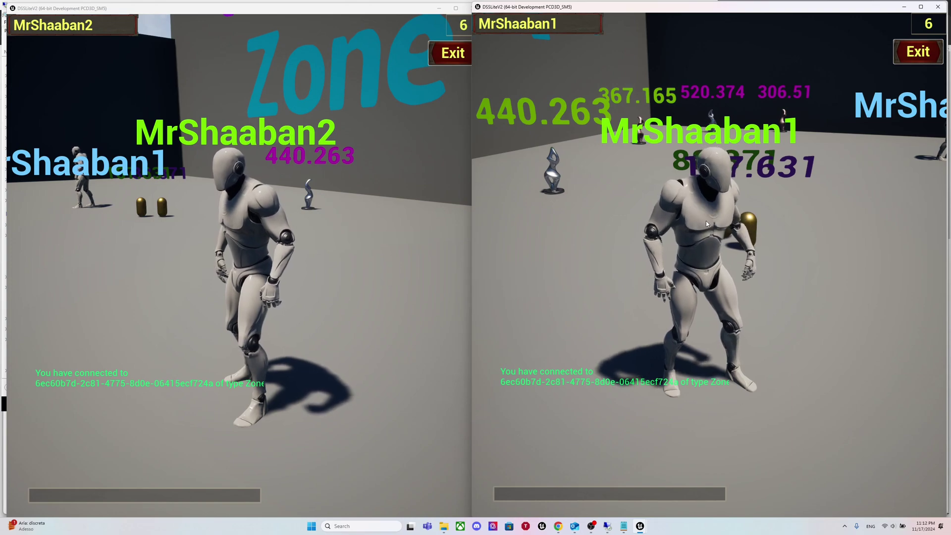
drag(706, 221, 805, 216)
key(w)
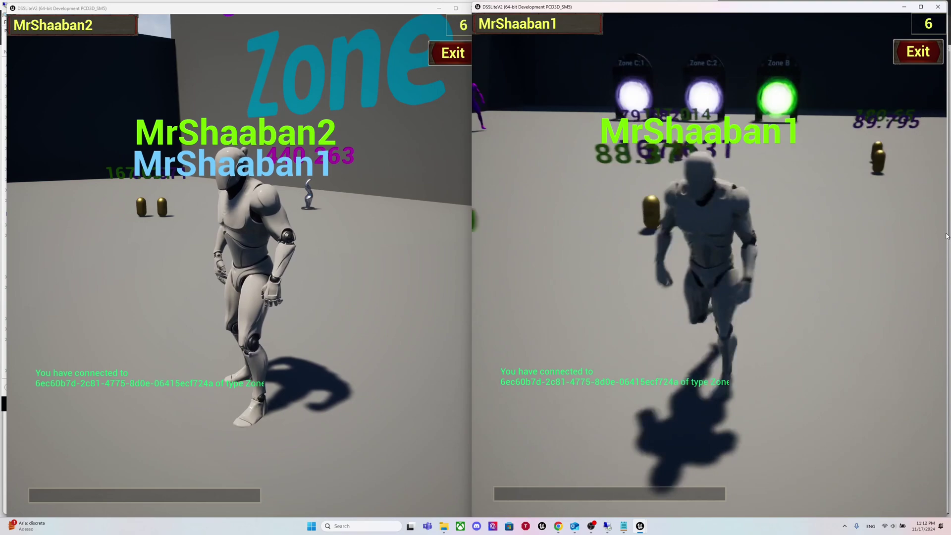
key(w)
key(w)
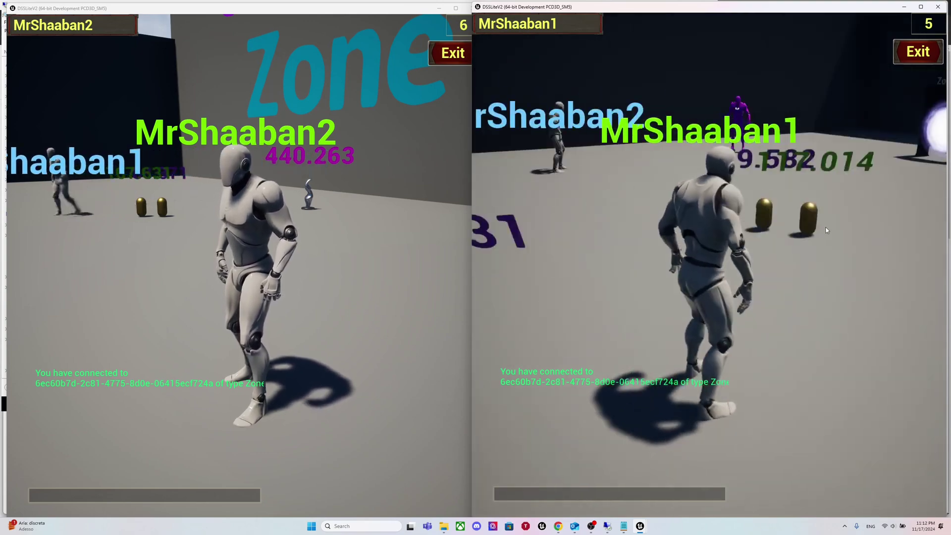
Shift the first player around near the gold capsules and face away from the second player.
drag(826, 231, 783, 227)
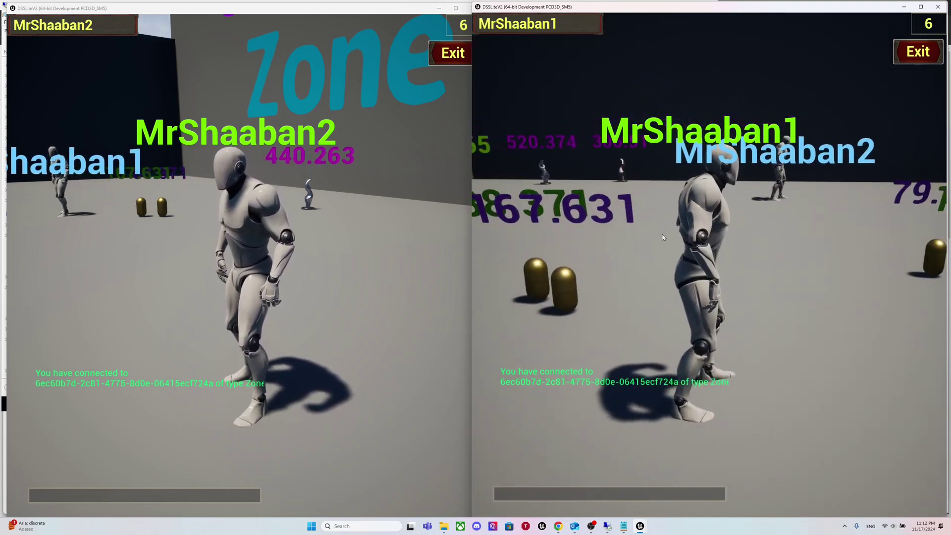
key(s)
drag(684, 234, 656, 235)
key(a)
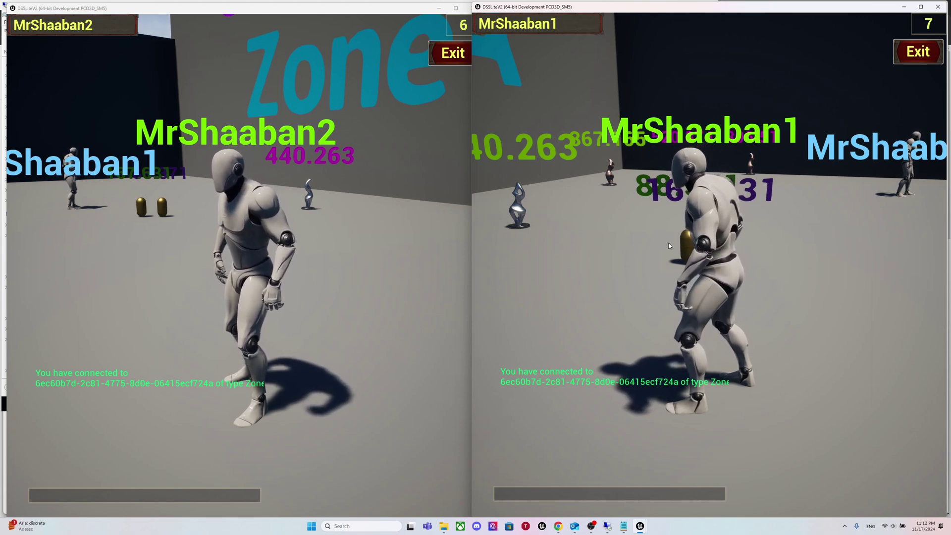
drag(642, 227, 582, 221)
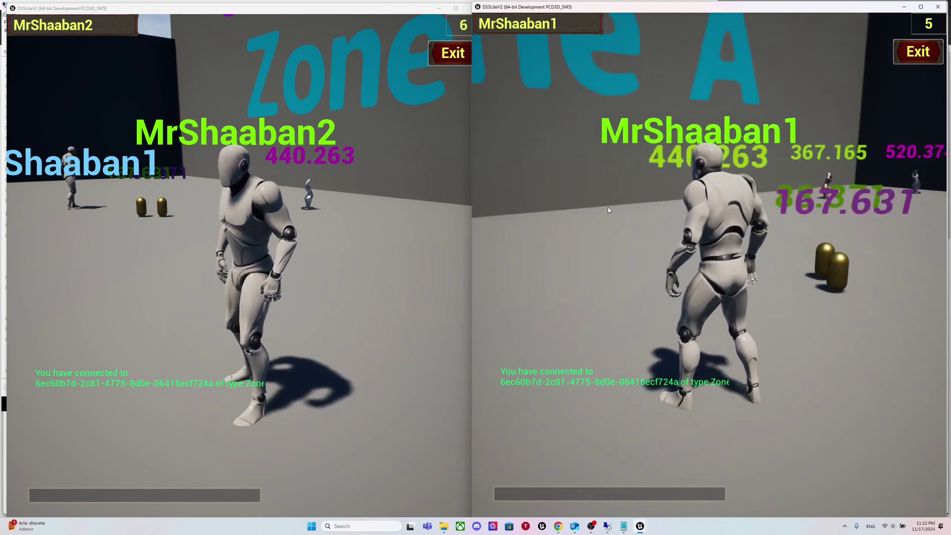
drag(647, 258, 749, 260)
key(s)
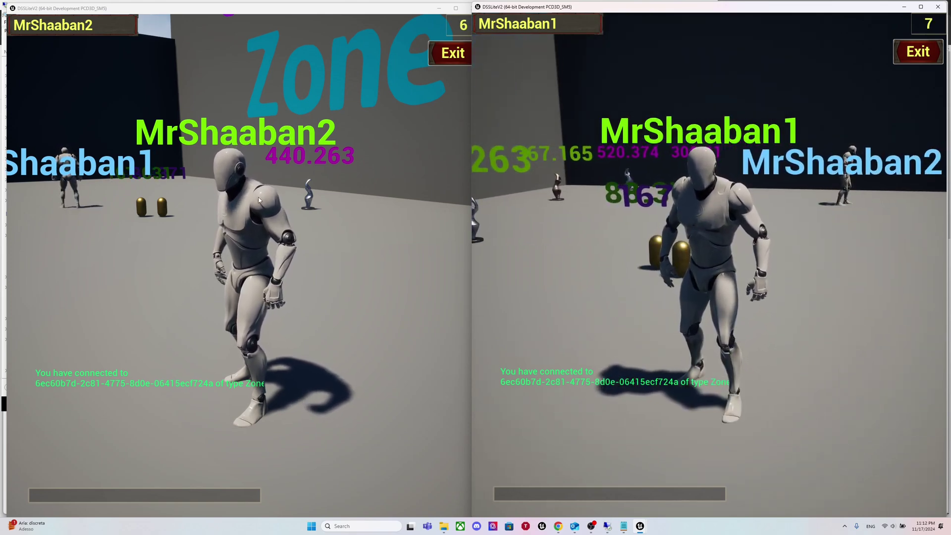
Turn the second player toward the first player, and walk the second player to the silver statue labelled 440.263.
drag(258, 200, 215, 205)
key(w)
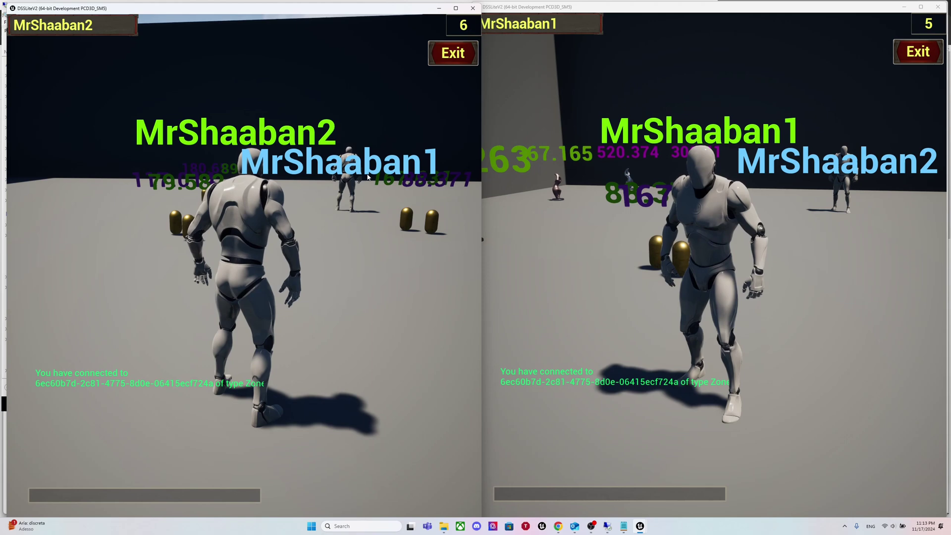
drag(285, 165, 320, 182)
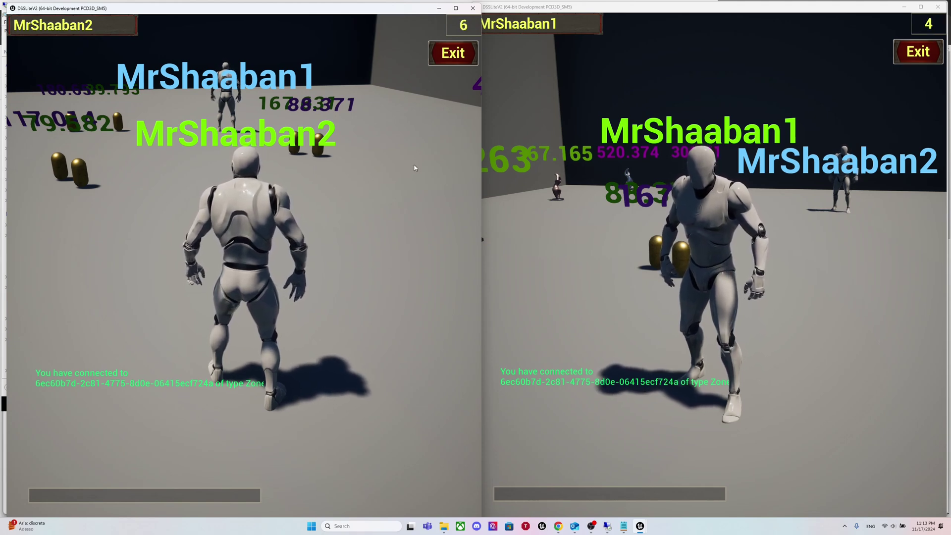
drag(412, 188, 335, 202)
key(a)
key(w)
key(w)
key(w)
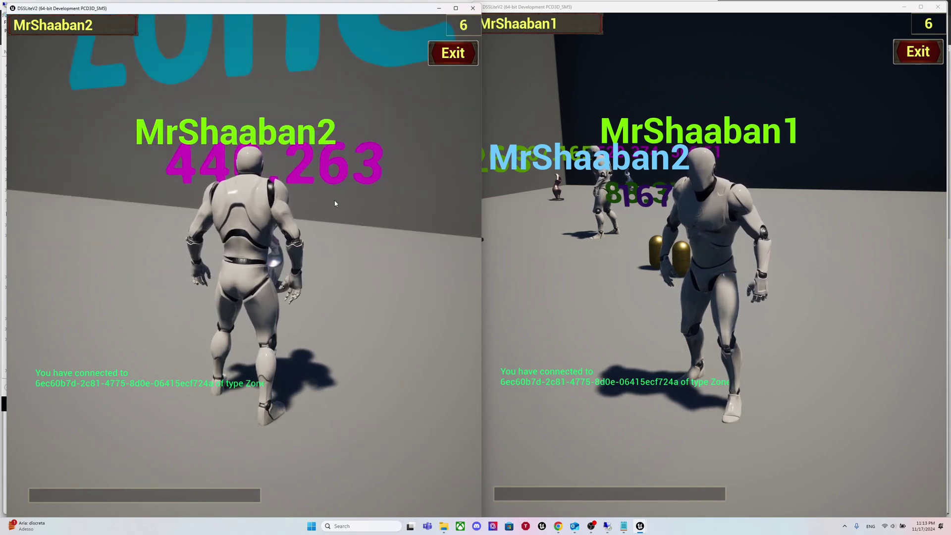
Bring the second player within interaction range of the 440.263 statue and view it from several angles.
drag(340, 205, 282, 204)
key(d)
key(w)
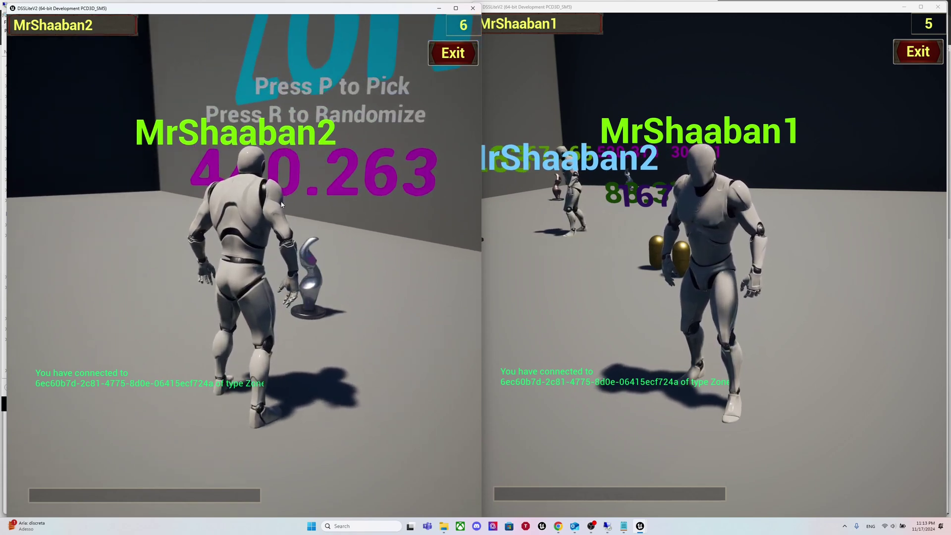
drag(281, 205, 304, 224)
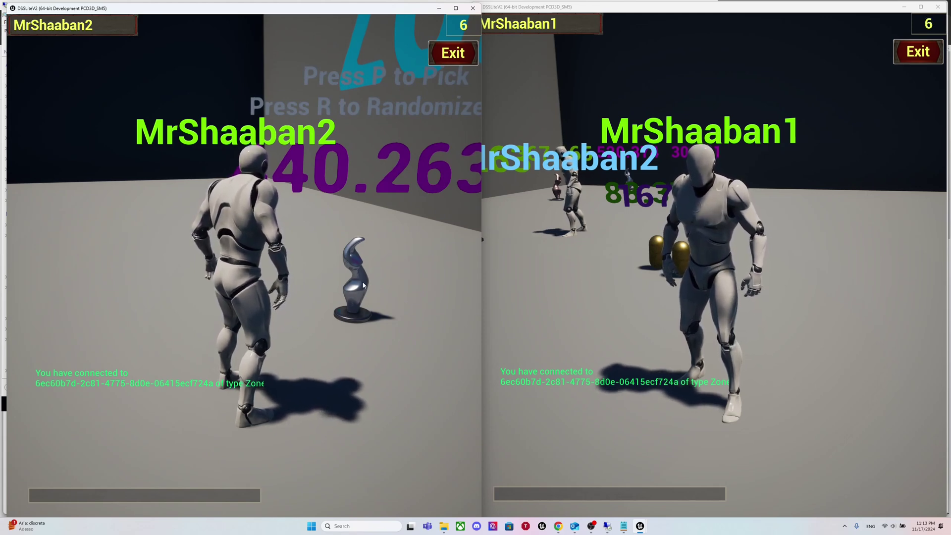
drag(363, 286, 379, 256)
drag(197, 179, 212, 177)
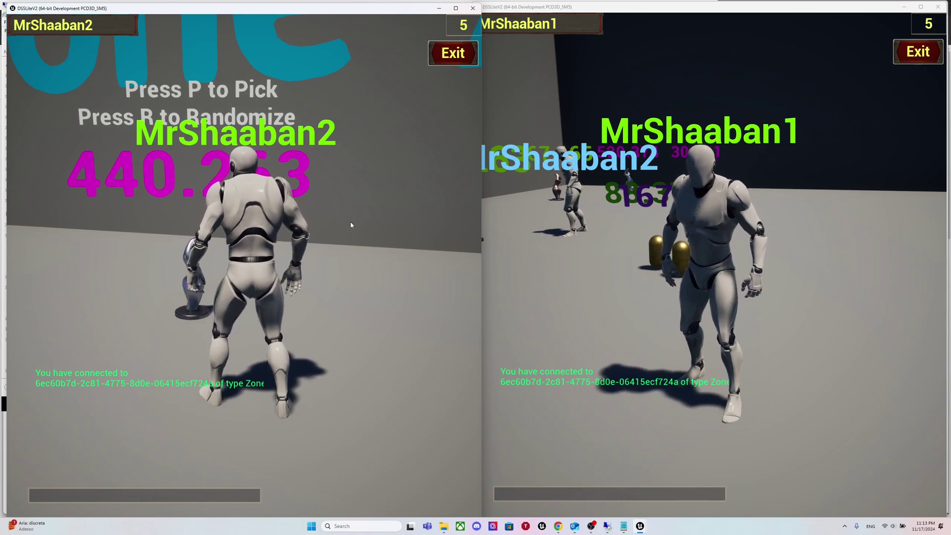
Walk the second player to the silver statue labelled 520.374 and the first player to the bronze statue labelled 367.165.
mouse_move(350, 222)
mouse_down()
mouse_move(114, 226)
mouse_move(78, 213)
mouse_move(376, 221)
mouse_move(299, 226)
mouse_move(332, 224)
mouse_up()
key(w)
key(w)
key(w)
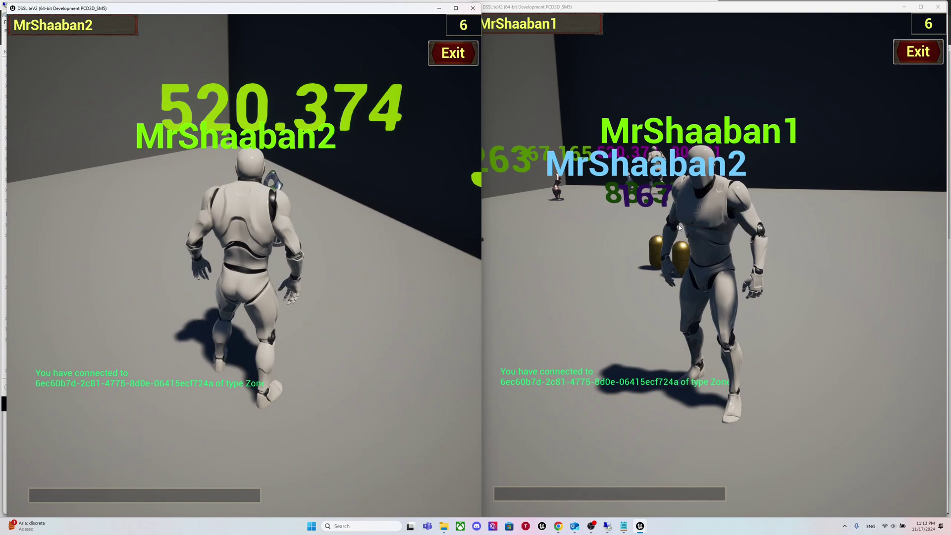
drag(808, 224, 783, 215)
key(w)
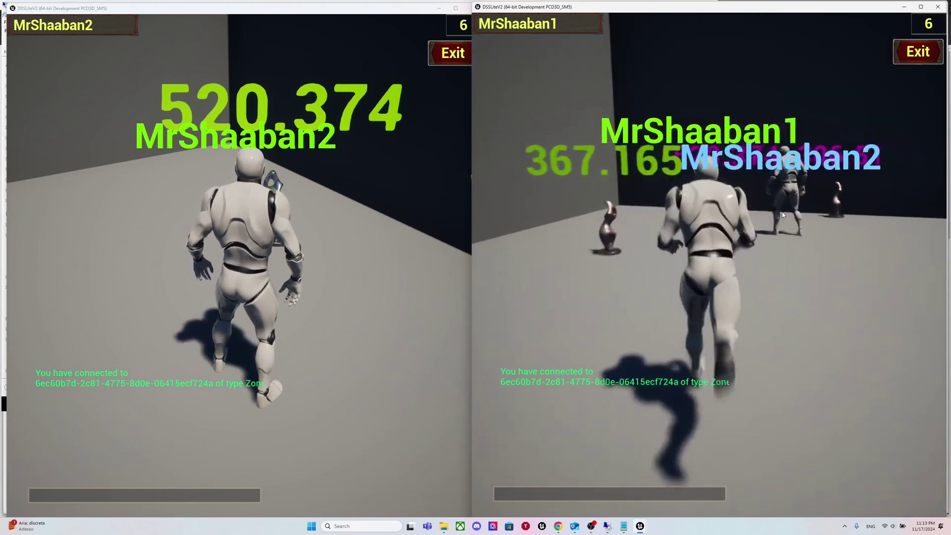
key(a)
drag(330, 181, 350, 160)
key(a)
key(w)
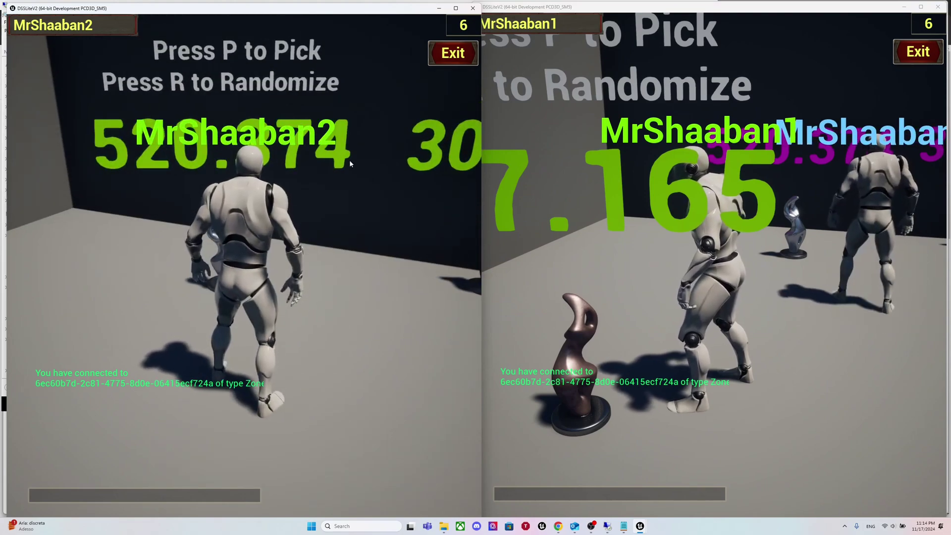
Bring the 520.374 statue into view for both players and randomize its value as the second player.
click(555, 189)
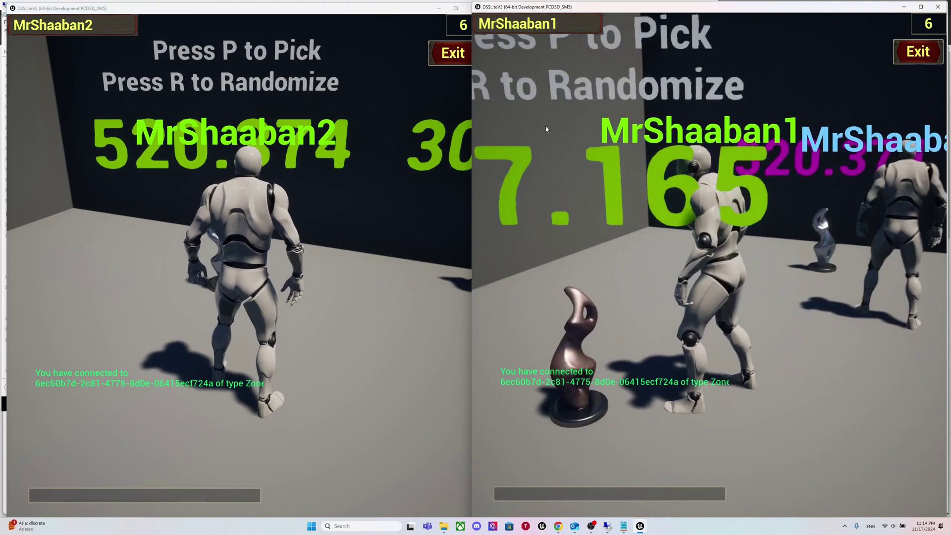
drag(547, 129, 500, 123)
key(d)
drag(635, 187, 854, 181)
drag(238, 223, 260, 219)
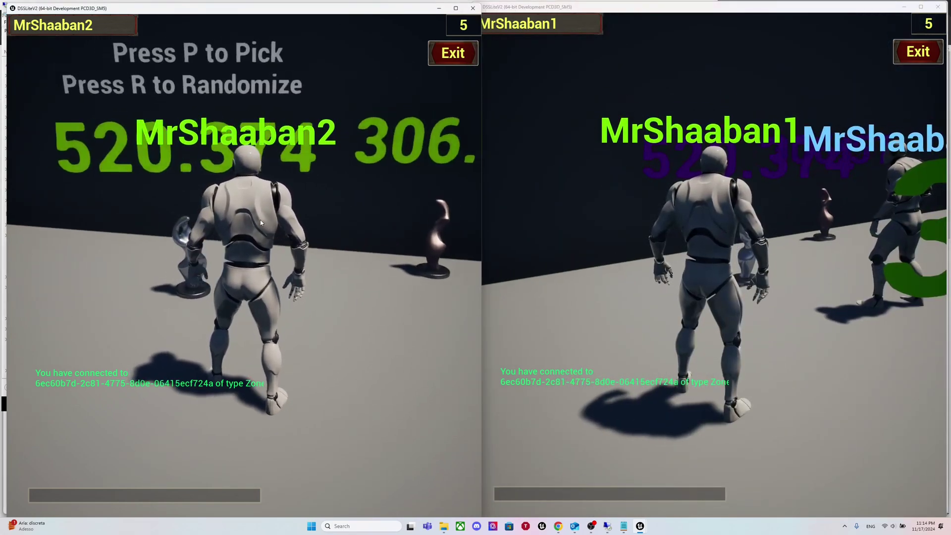
key(r)
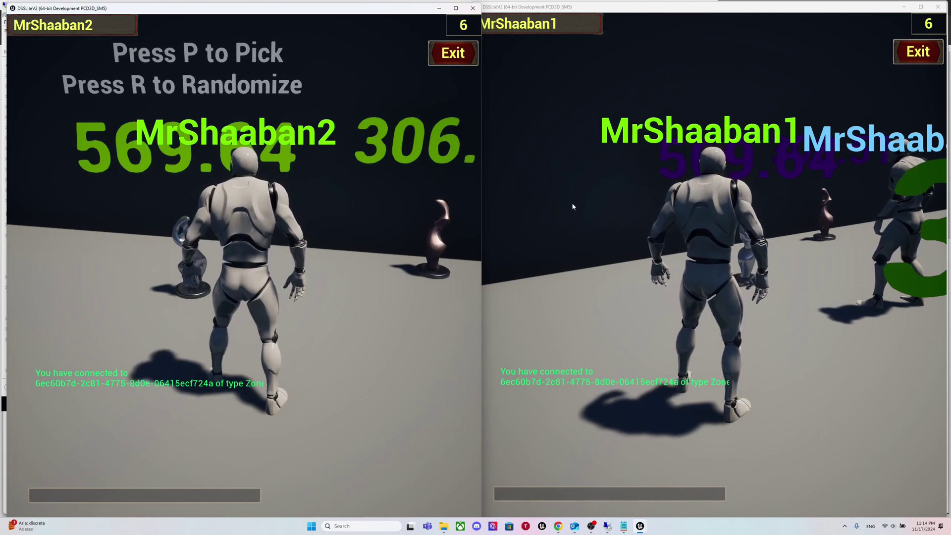
View the randomized statue from the first player's client, and walk the second player to the 367.165 statue.
drag(629, 191, 548, 210)
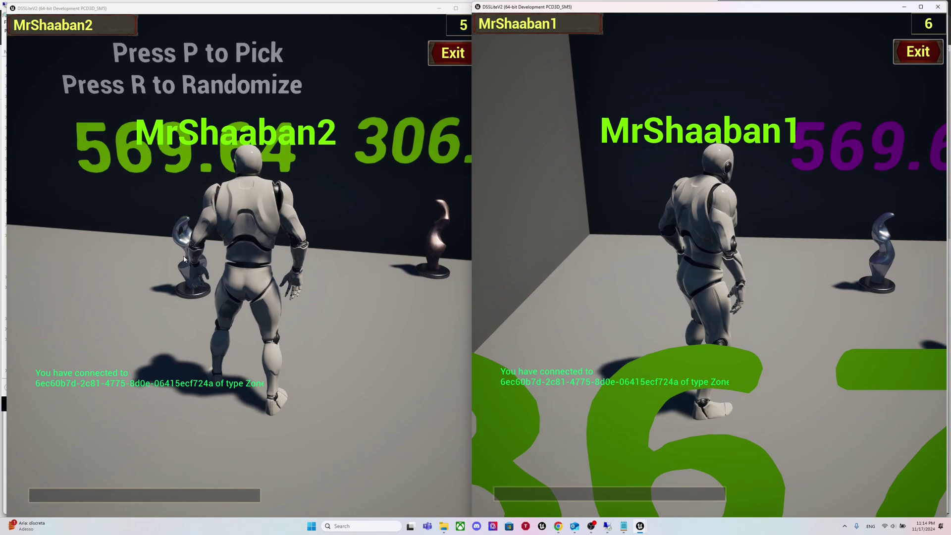
drag(183, 257, 209, 249)
drag(637, 202, 672, 209)
drag(203, 190, 471, 211)
key(w)
drag(257, 190, 322, 183)
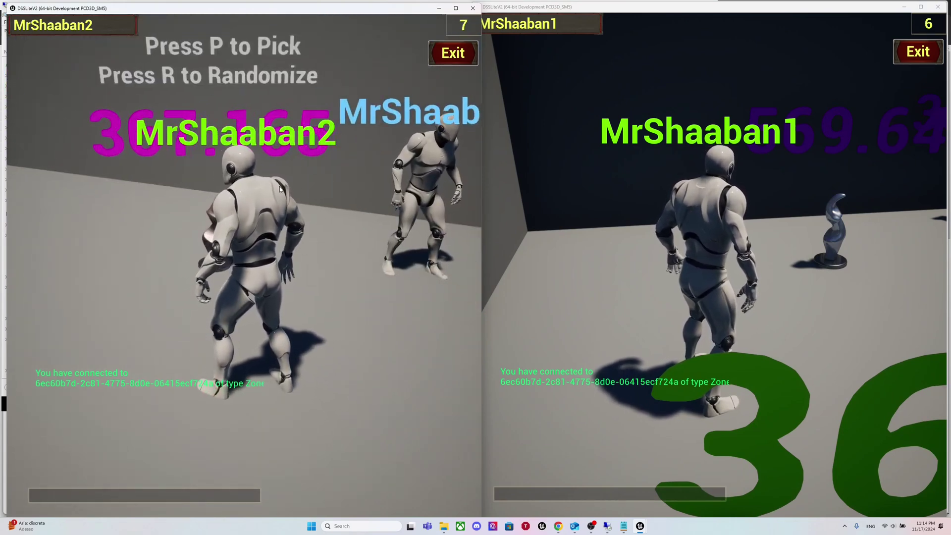
Adjust both players' cameras so the 367.165 statue is in view on each client.
drag(280, 186, 266, 191)
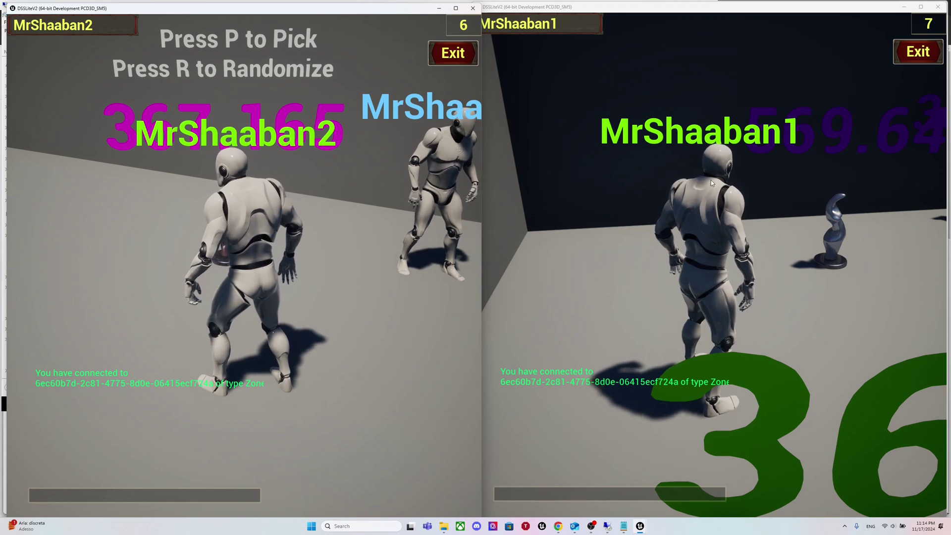
drag(712, 183, 898, 178)
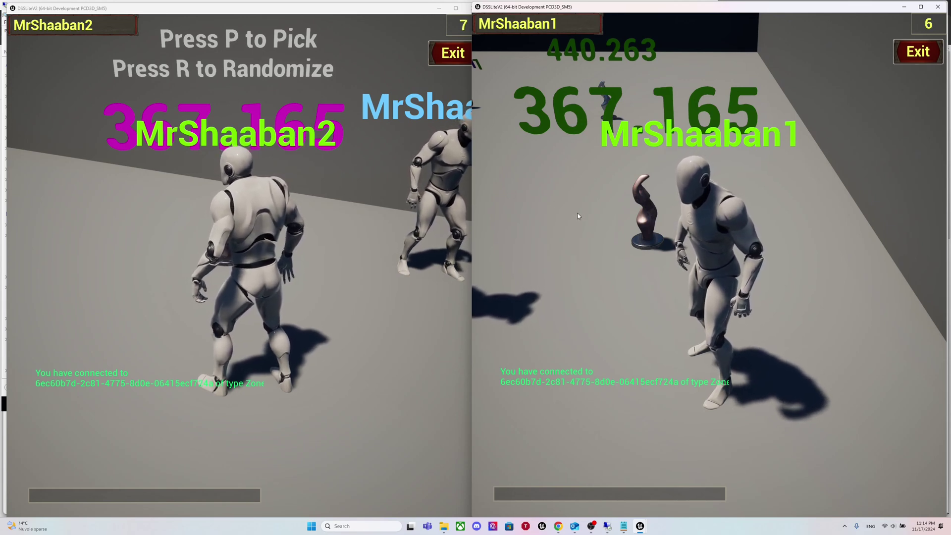
click(261, 148)
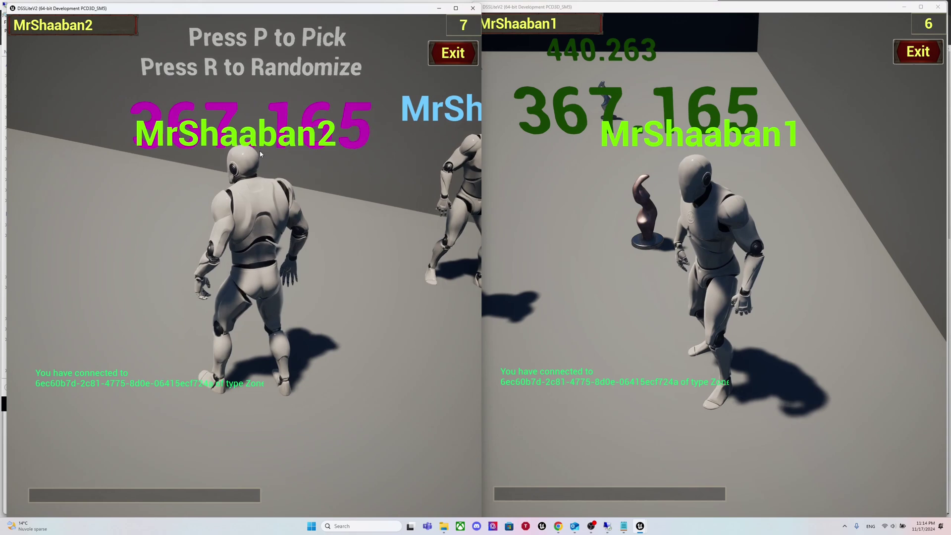
drag(260, 148, 257, 141)
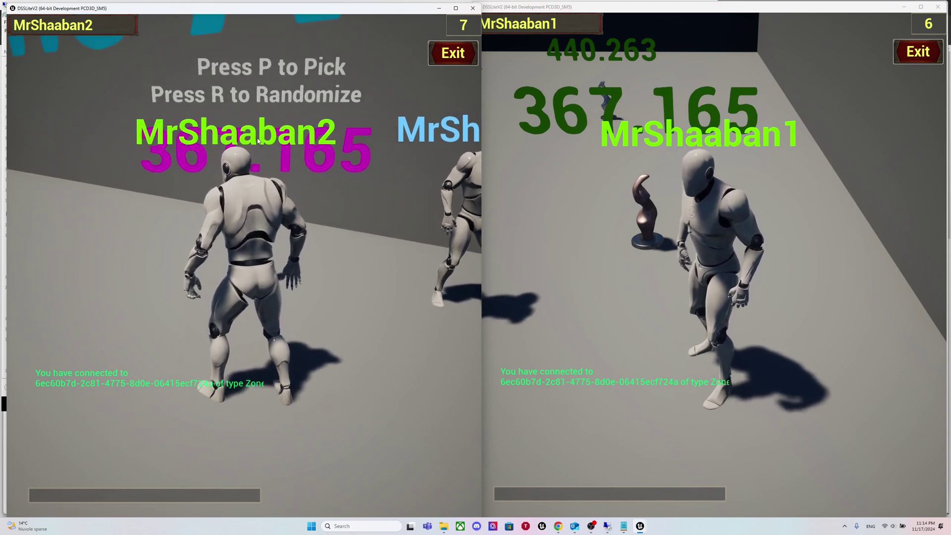
Walk the second player around the 367.165 statue to face it and the first player.
key(a)
key(d)
key(w)
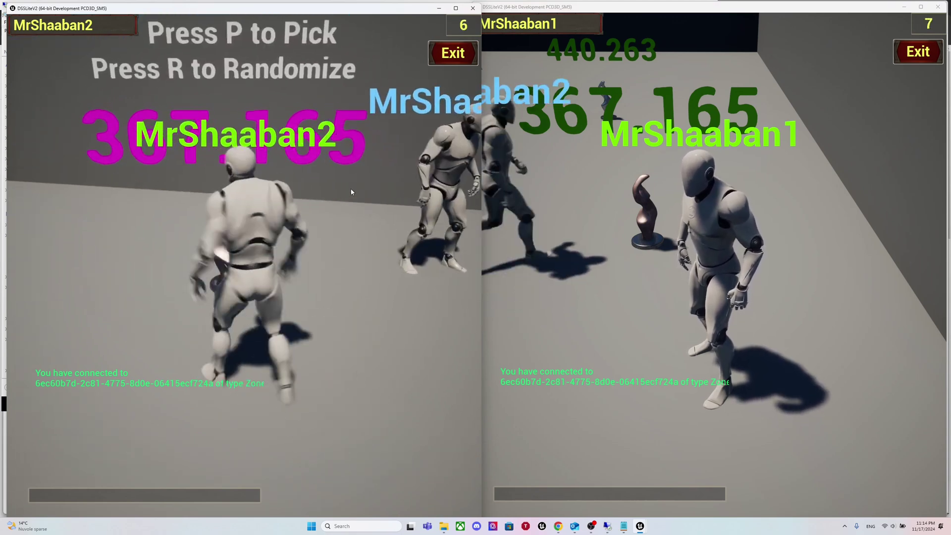
key(a)
key(w)
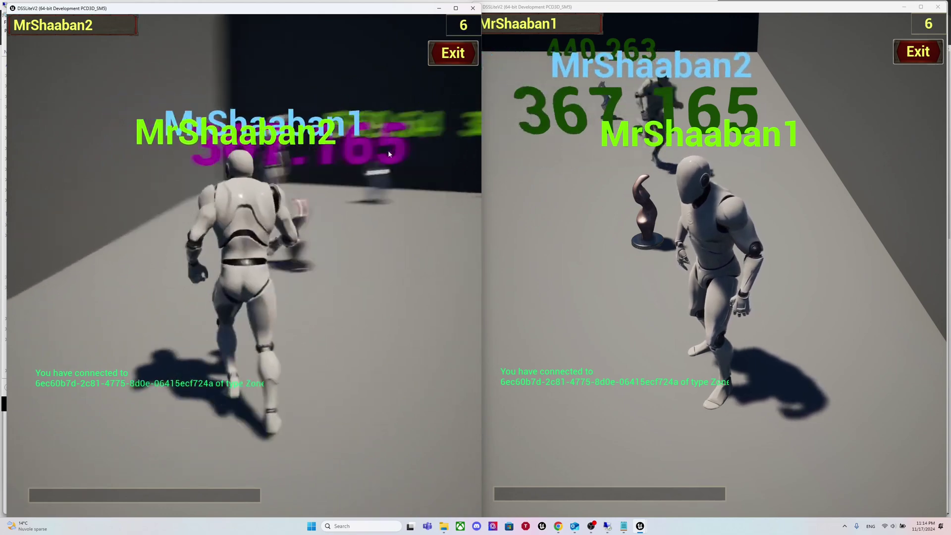
key(w)
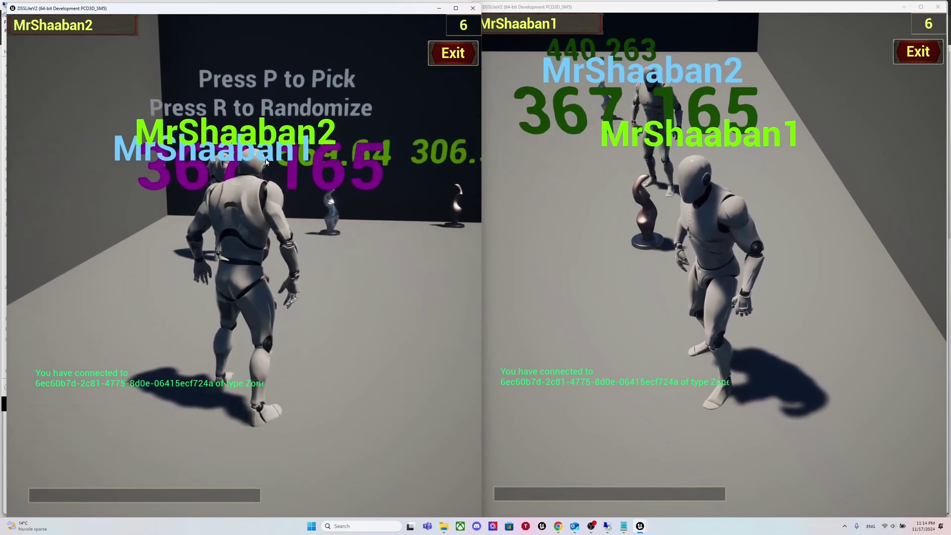
Randomize the 367.165 statue's value several times as the second player.
key(r)
key(r)
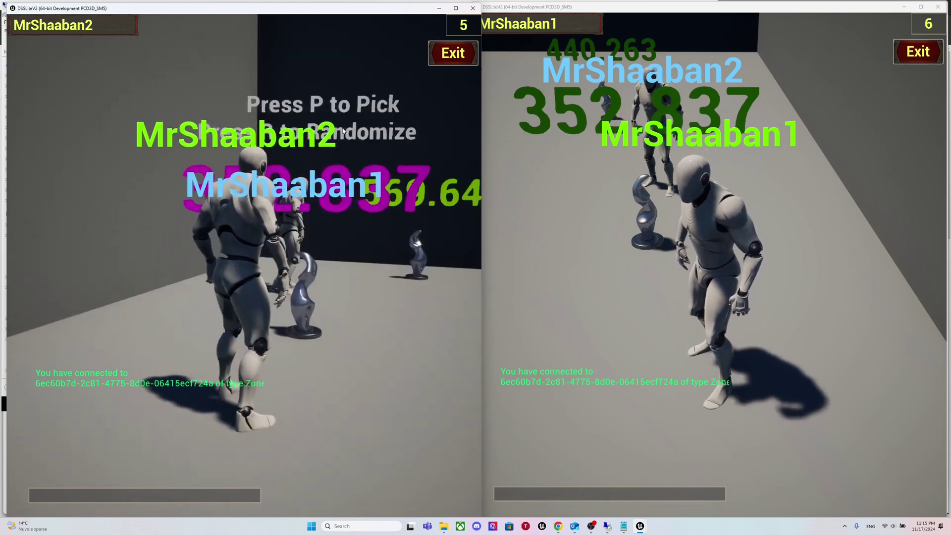
key(r)
key(r)
key(p)
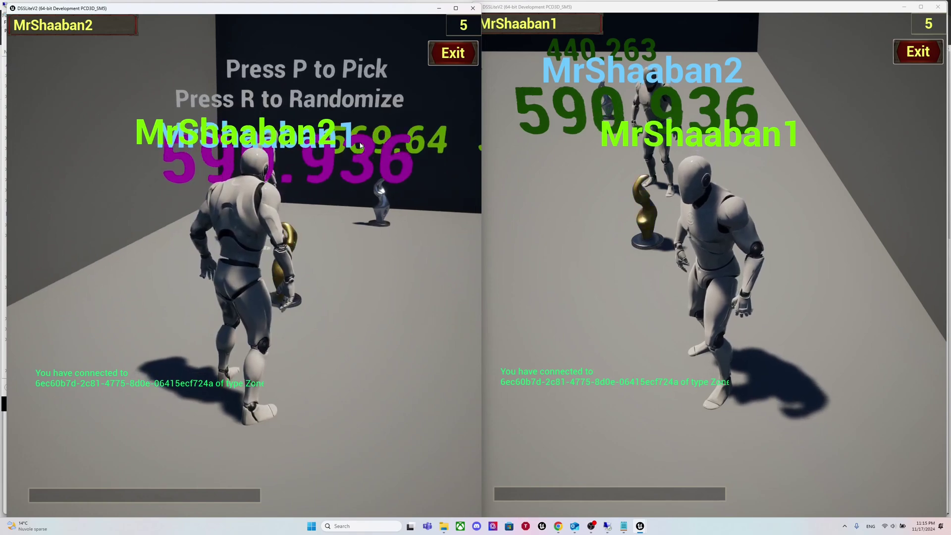
Walk the second player across the room to the gold statues near the Zone B portal.
key(w)
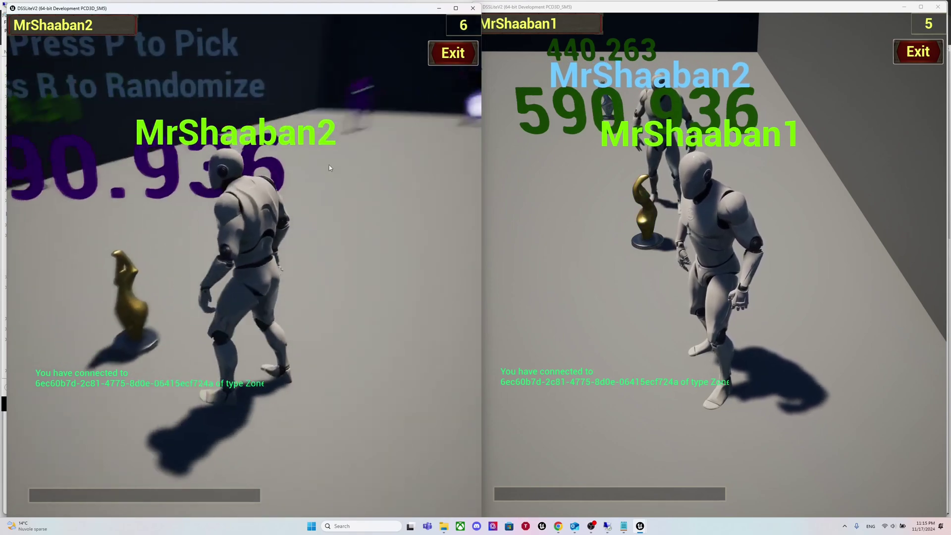
key(w)
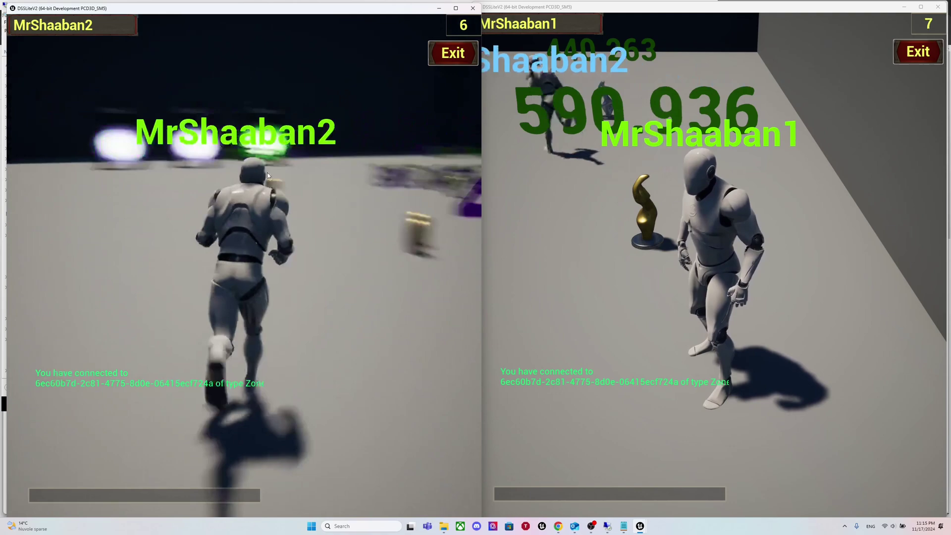
key(w)
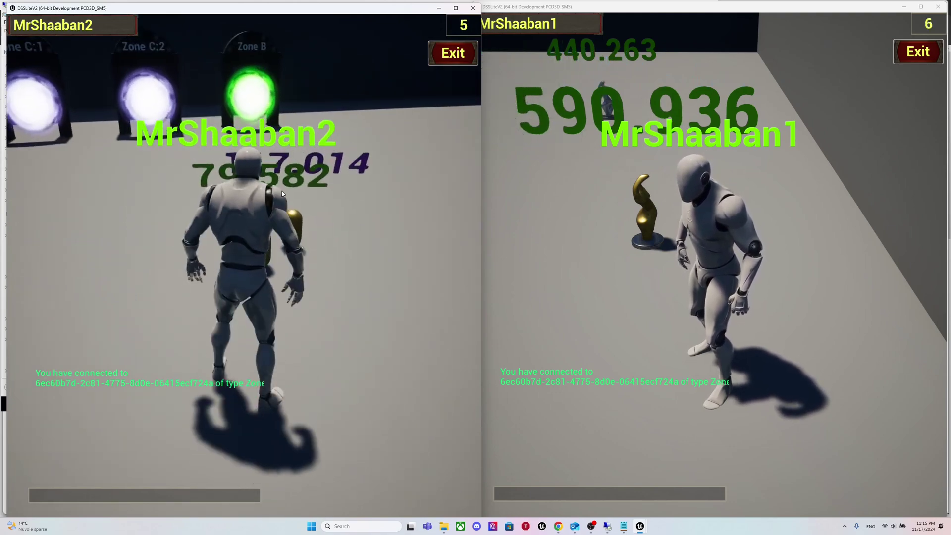
Walk the second player back to the 590.936 statue, and turn the first player's view toward the zone portals.
drag(823, 217, 793, 208)
key(w)
drag(334, 200, 218, 186)
key(d)
key(w)
key(d)
key(w)
key(a)
key(w)
key(w)
key(d)
key(w)
key(w)
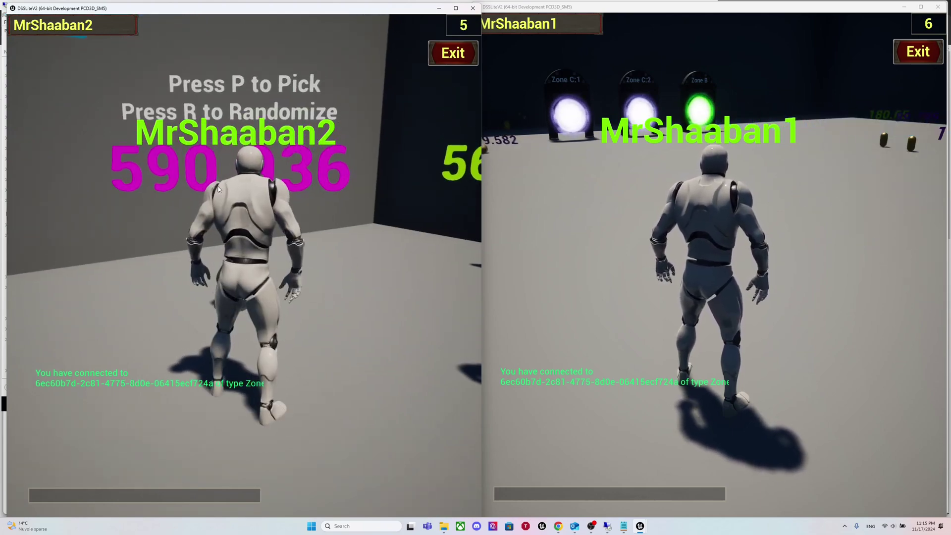
Pick up the 590.936 statue as the second player, and bring its carrier into view on the first player's client.
key(p)
click(798, 116)
key(w)
drag(799, 116, 525, 126)
drag(736, 134, 758, 134)
key(a)
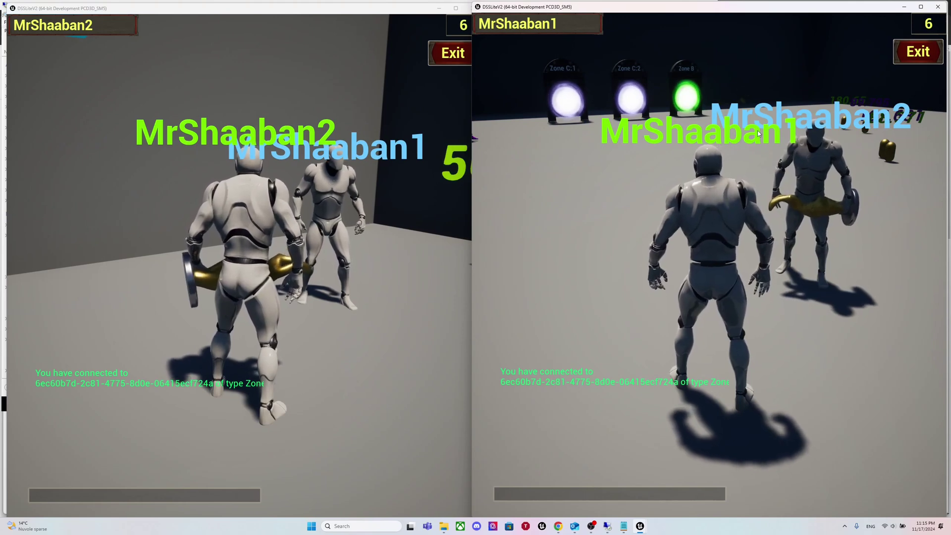
drag(763, 132, 794, 148)
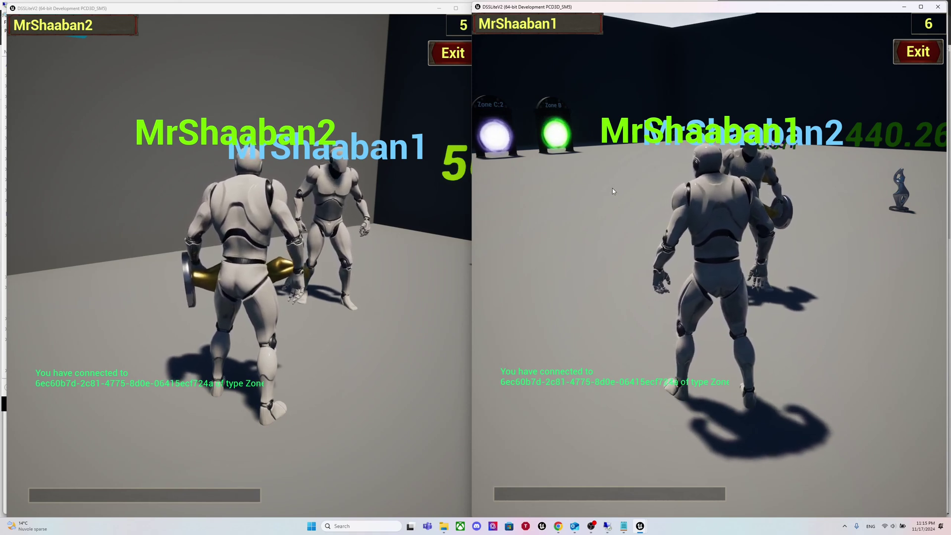
Walk the first player to the portal NPC and travel to Zone B.
mouse_move(640, 216)
mouse_down()
mouse_move(783, 207)
mouse_move(553, 196)
mouse_move(641, 216)
mouse_move(614, 237)
mouse_move(567, 238)
mouse_move(499, 221)
mouse_move(668, 196)
mouse_move(644, 213)
mouse_move(652, 205)
mouse_up()
key(w)
key(w)
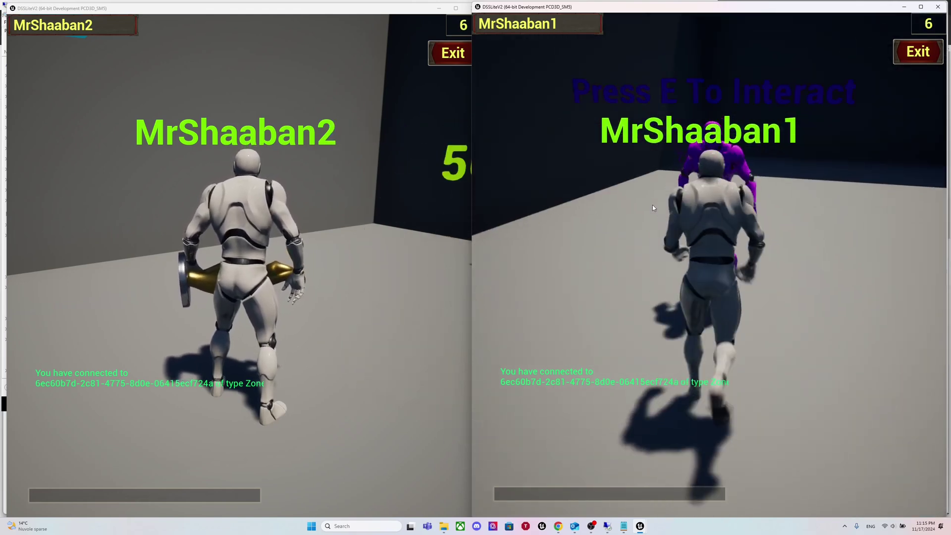
key(e)
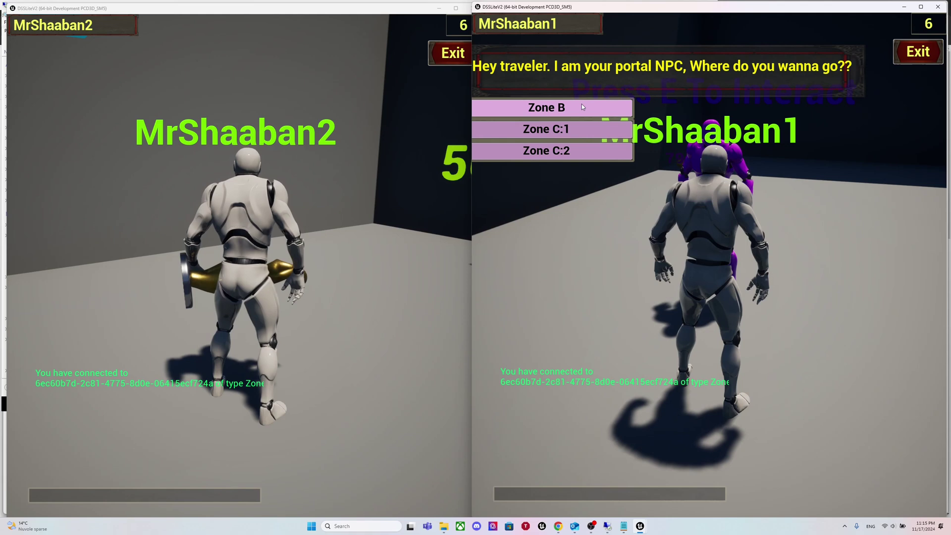
click(582, 105)
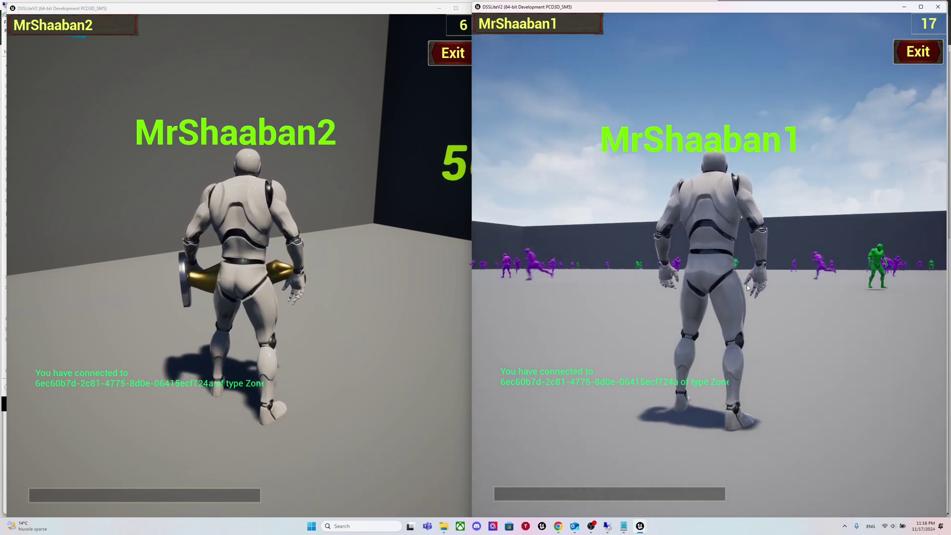
Switch to the Remote Desktop server to check the game processes in Task Manager, and return to the first player's client.
click(609, 528)
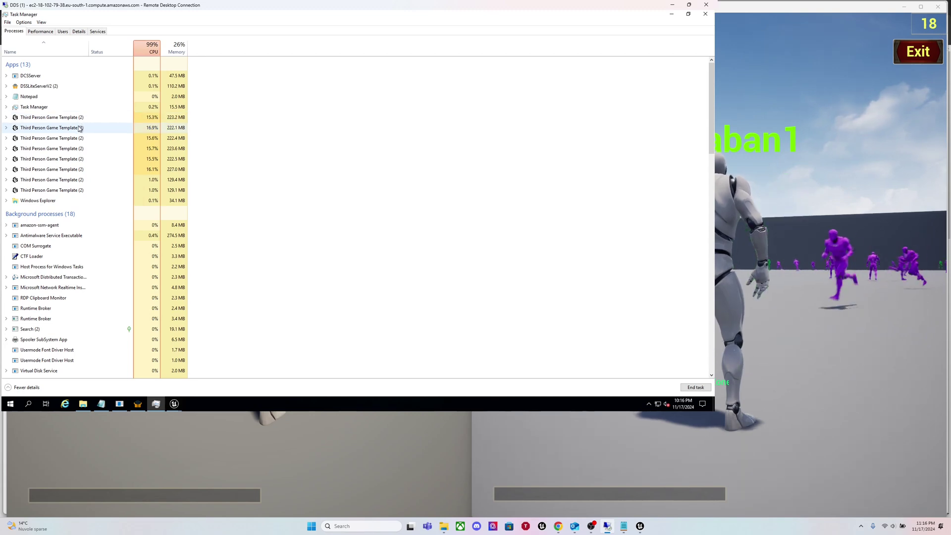
click(879, 223)
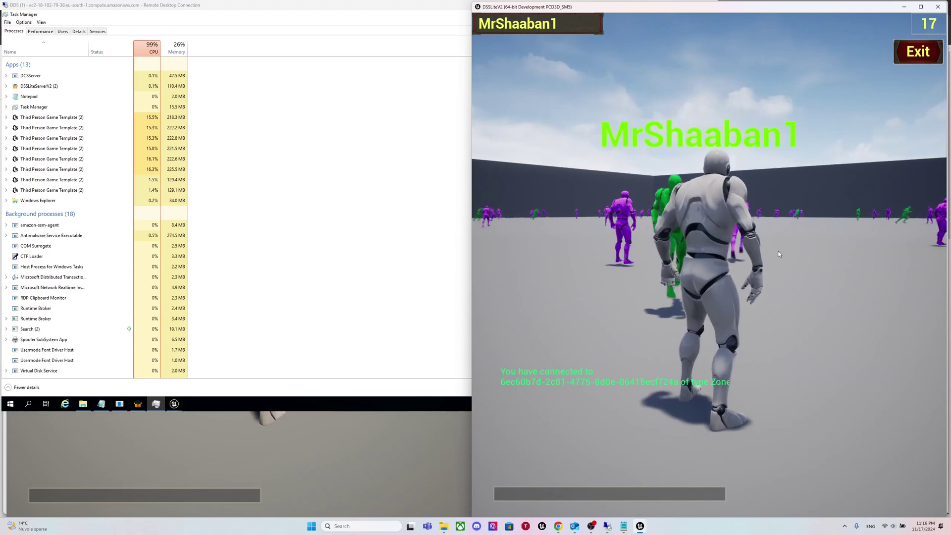
key(d)
key(w)
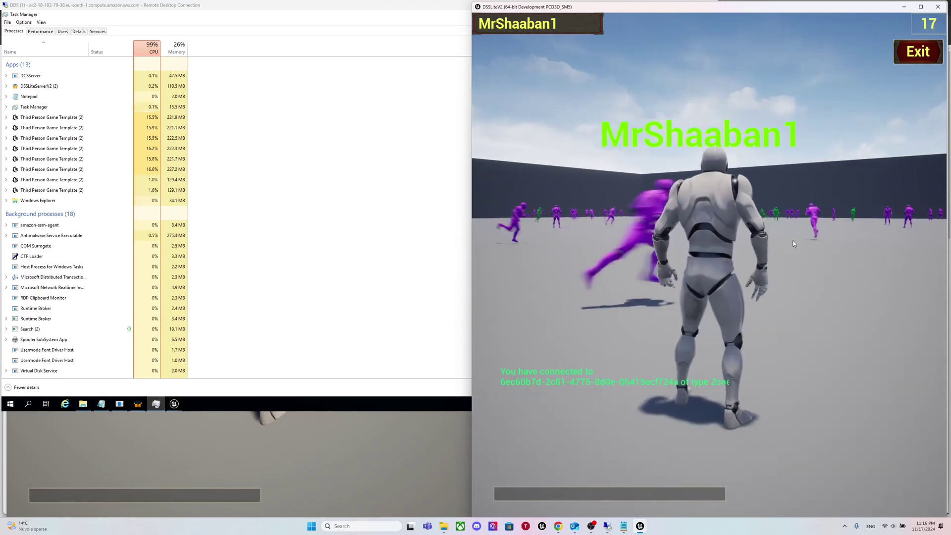
Run the Stat FPS console command on the first player's client to show the frame rate.
key(grave)
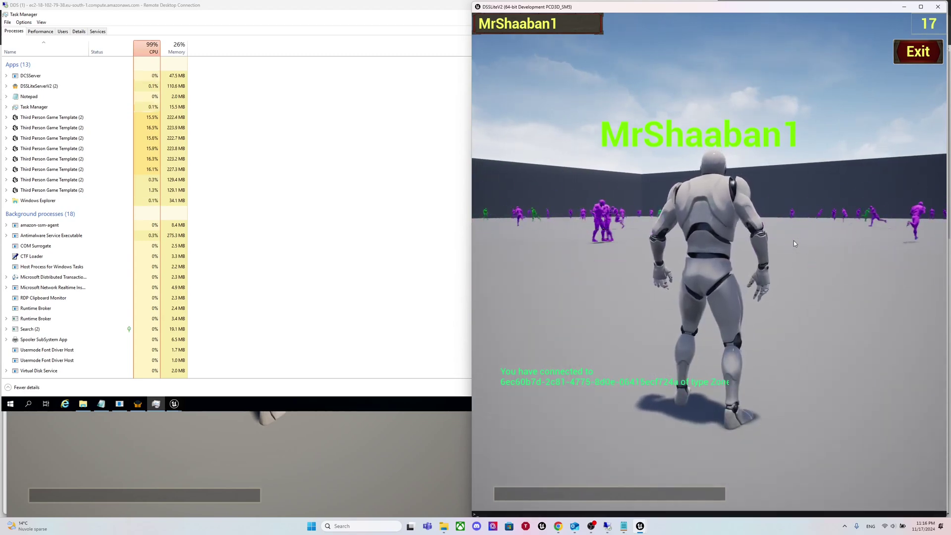
text(fps)
key(Up)
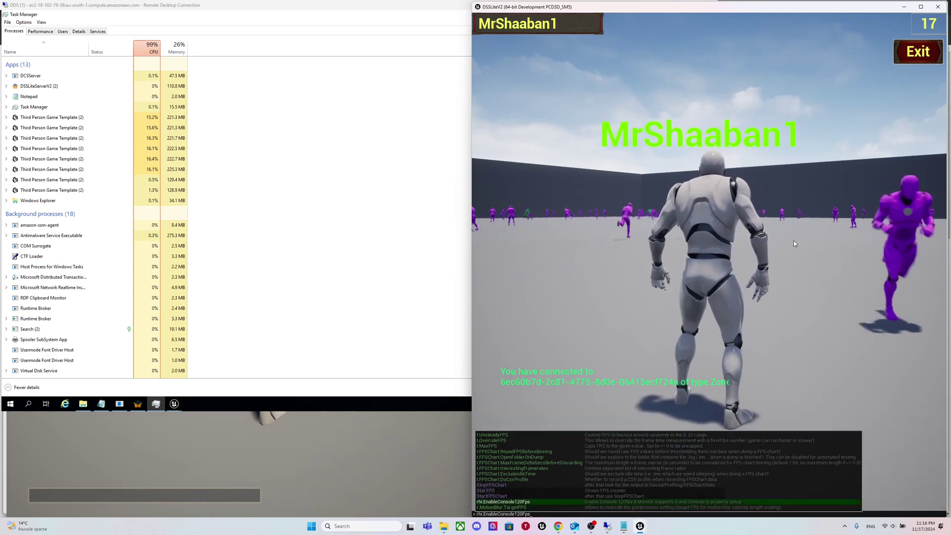
key(Up)
key(Up)
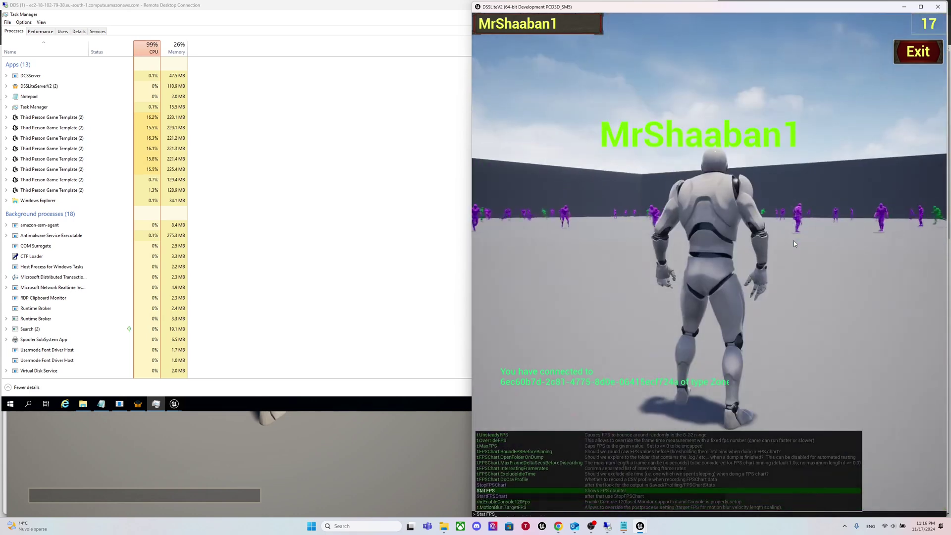
key(Return)
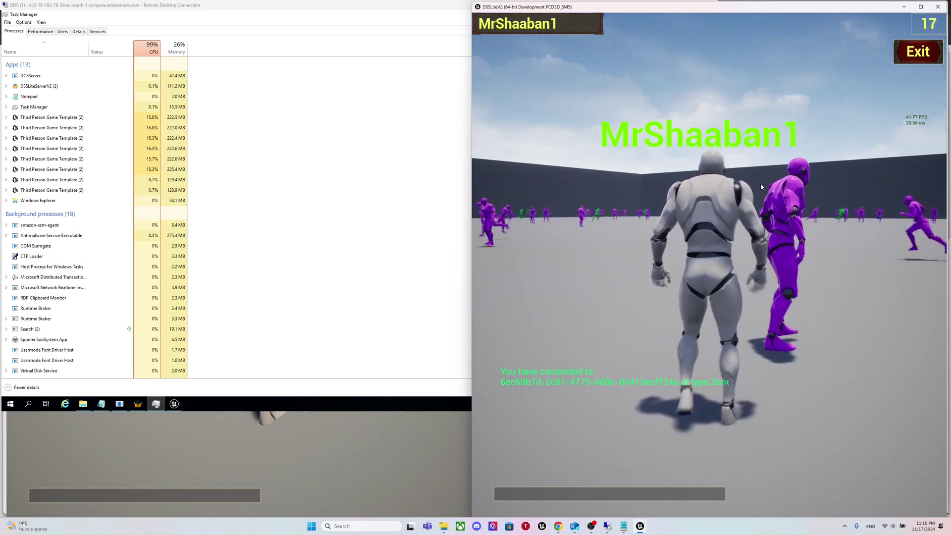
Run the first player around Zone B among the purple and green characters while observing the frame rate.
key(w)
key(a)
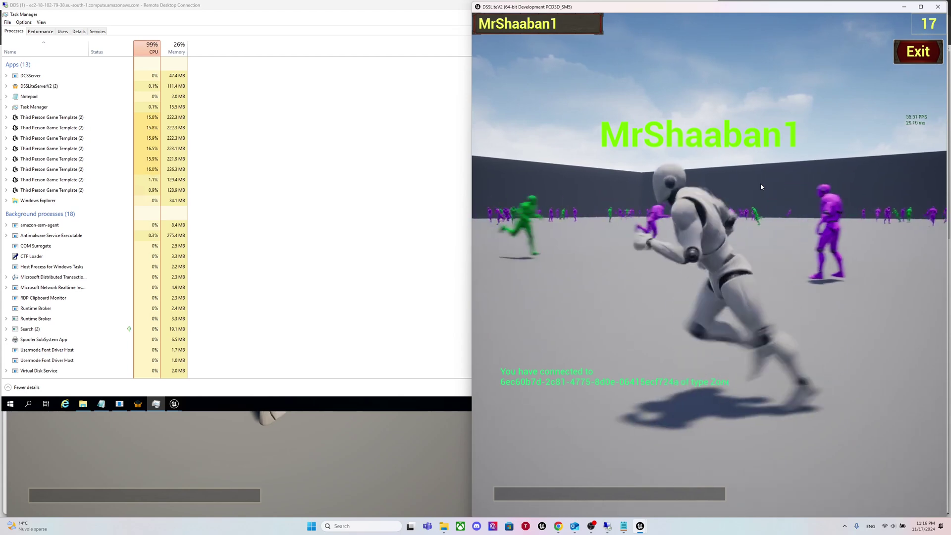
key(w)
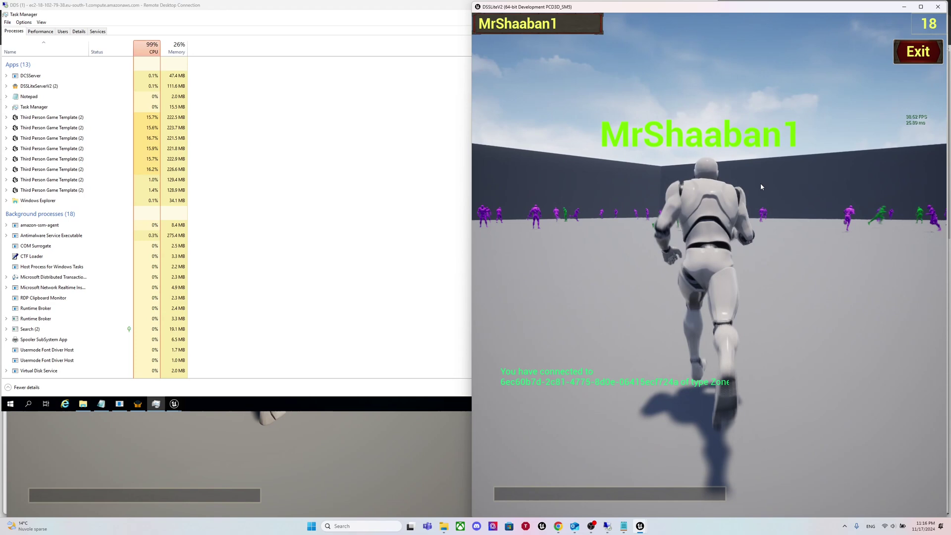
key(a)
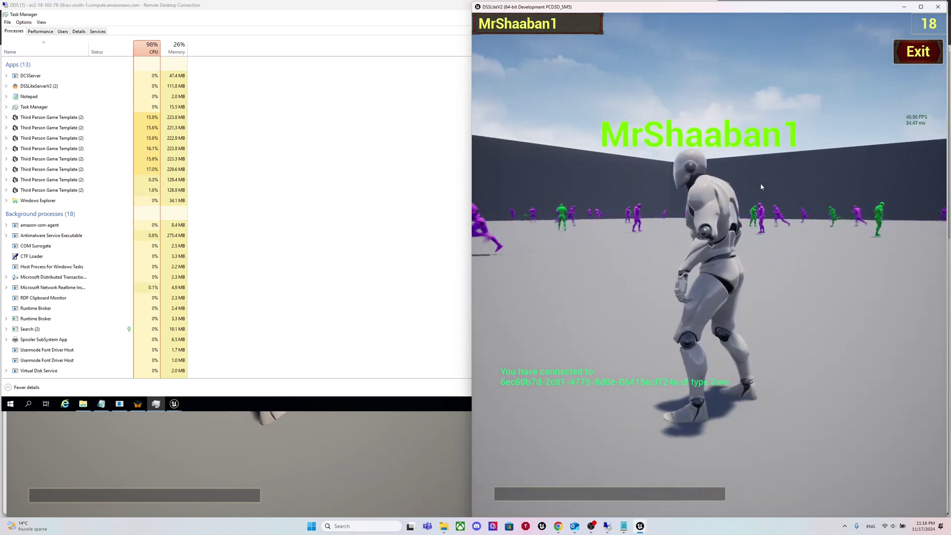
key(a)
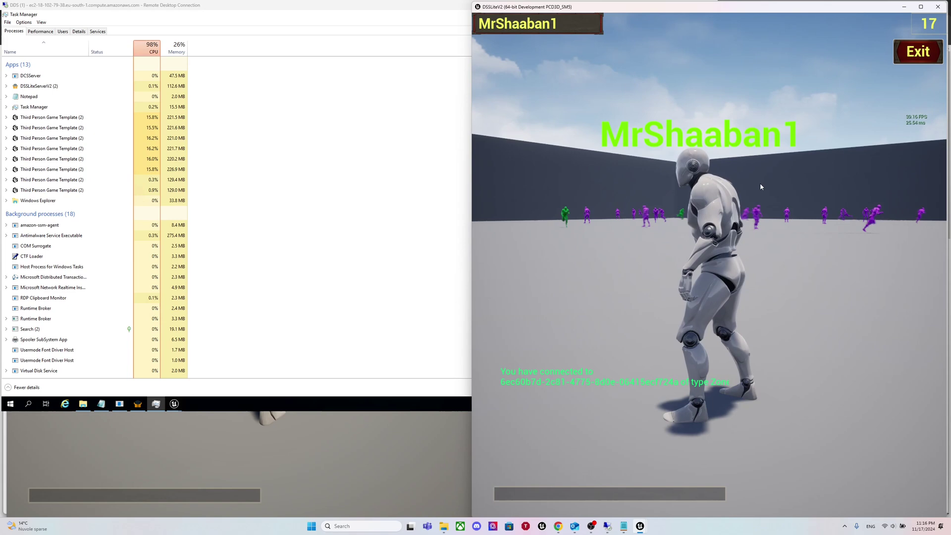
key(d)
key(w)
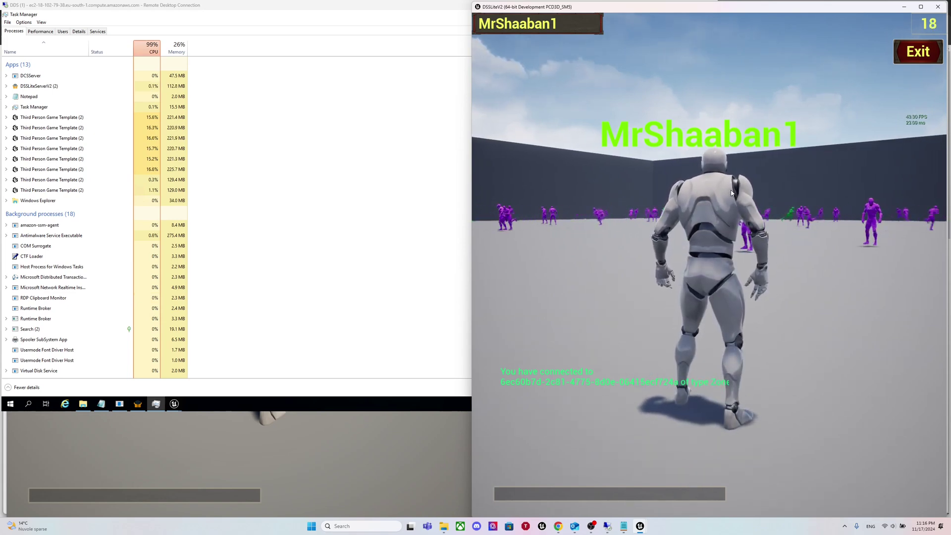
key(a)
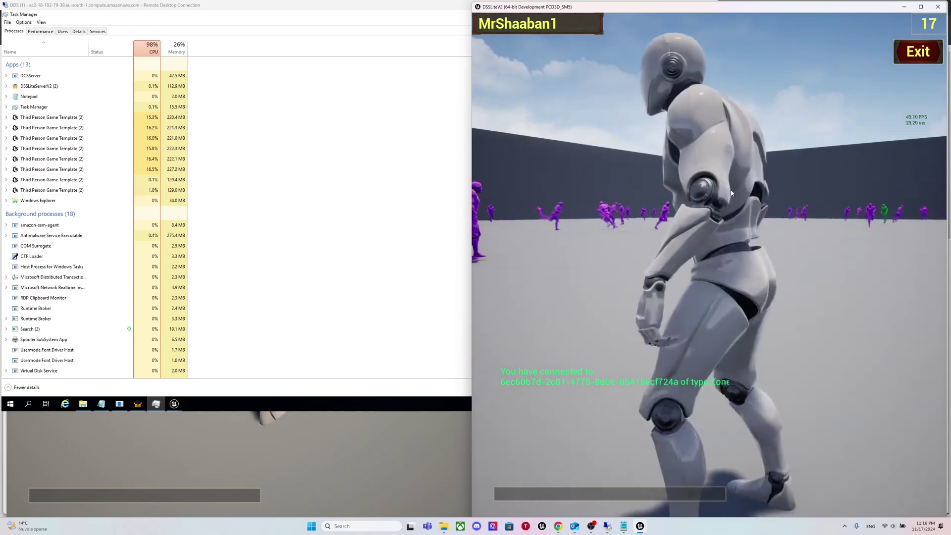
key(w)
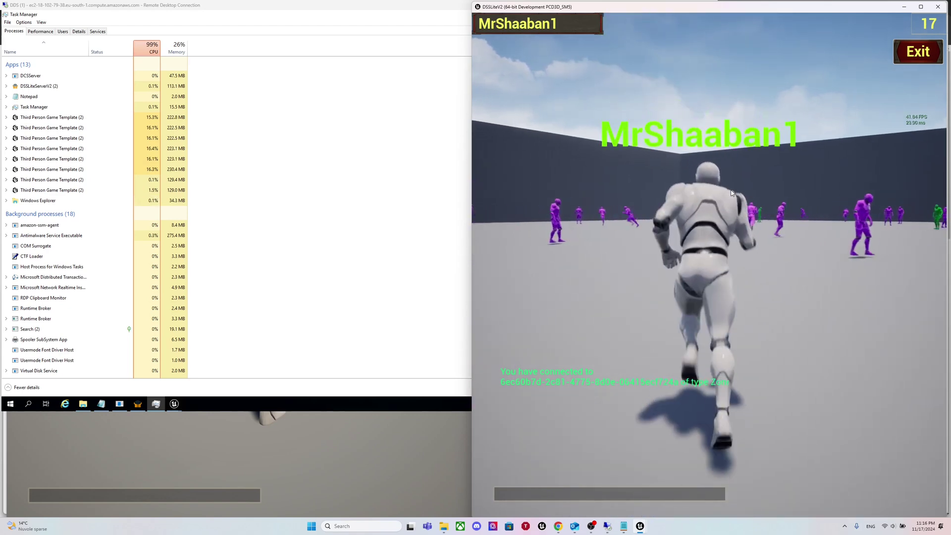
key(d)
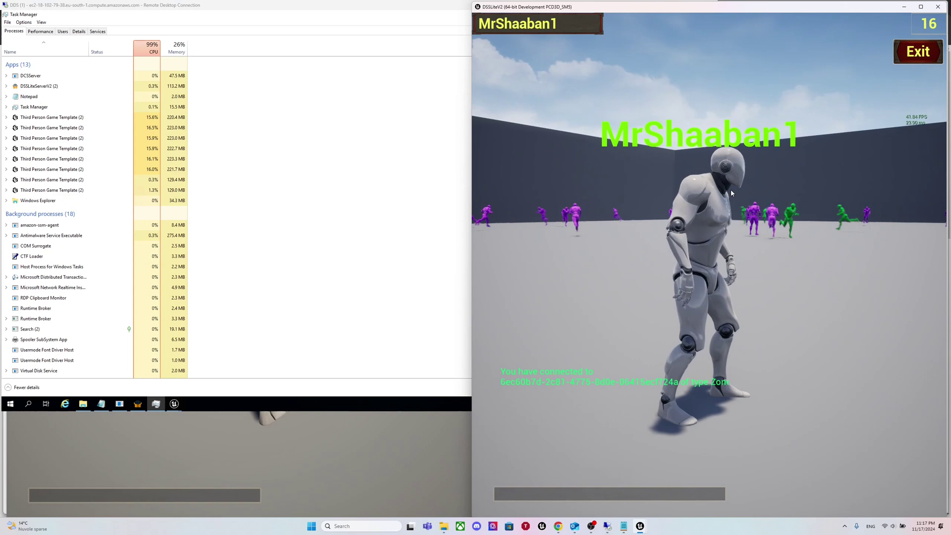
key(d)
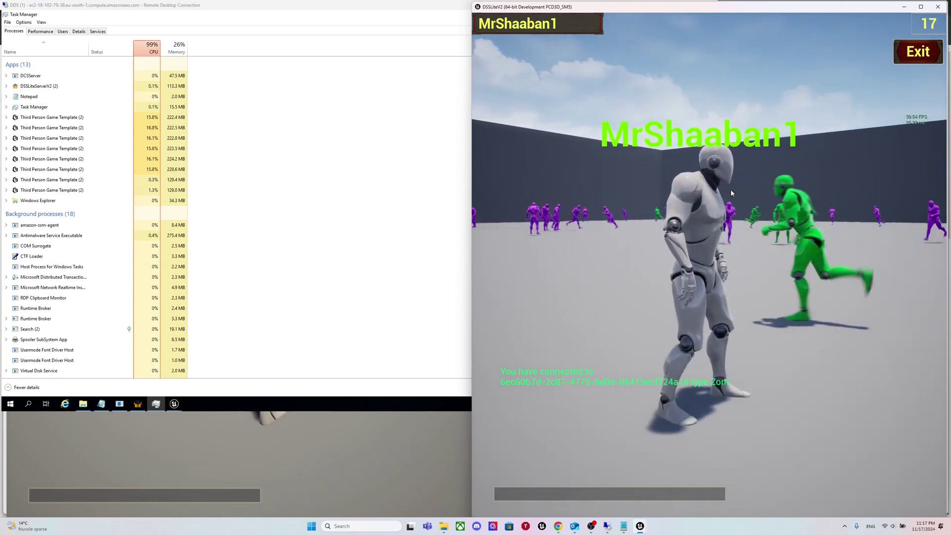
key(s)
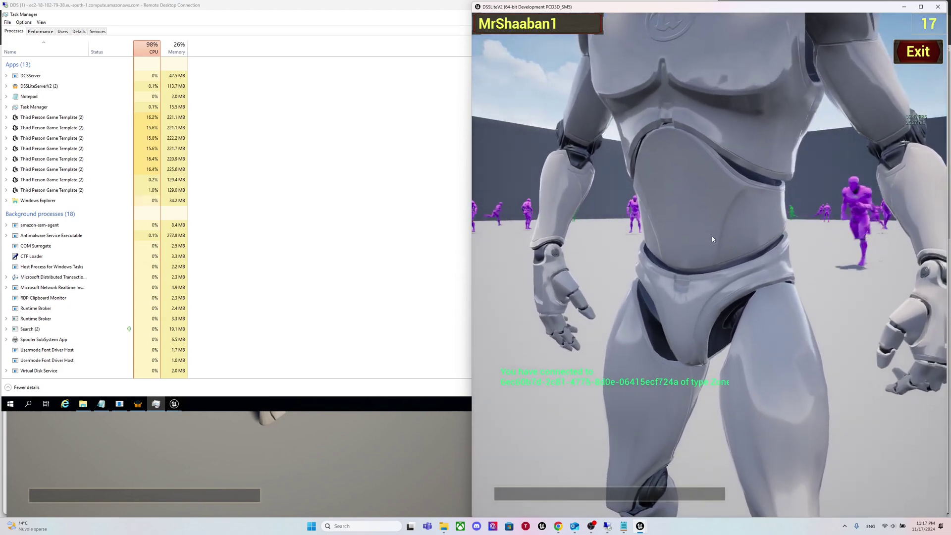
Walk the second player, carrying the statue, to the portal NPC and travel to Zone B.
click(349, 445)
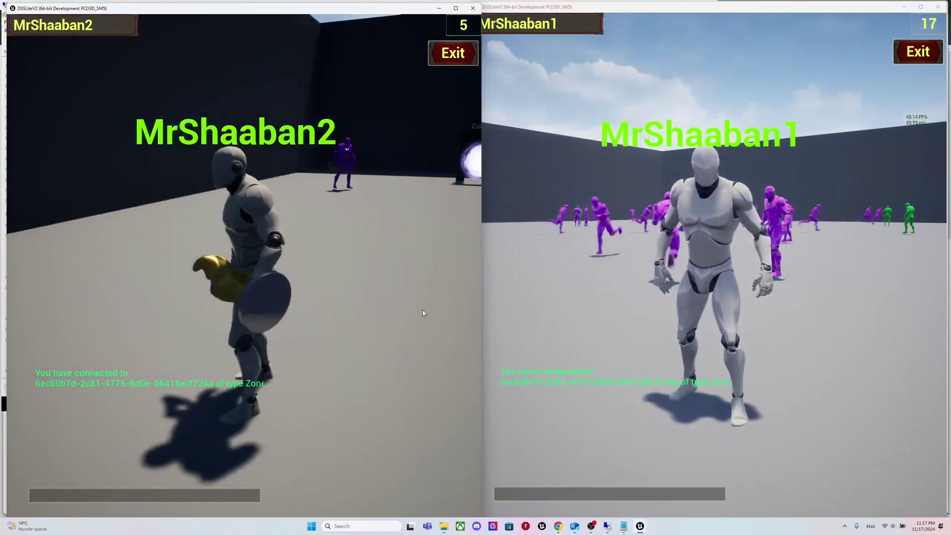
key(w)
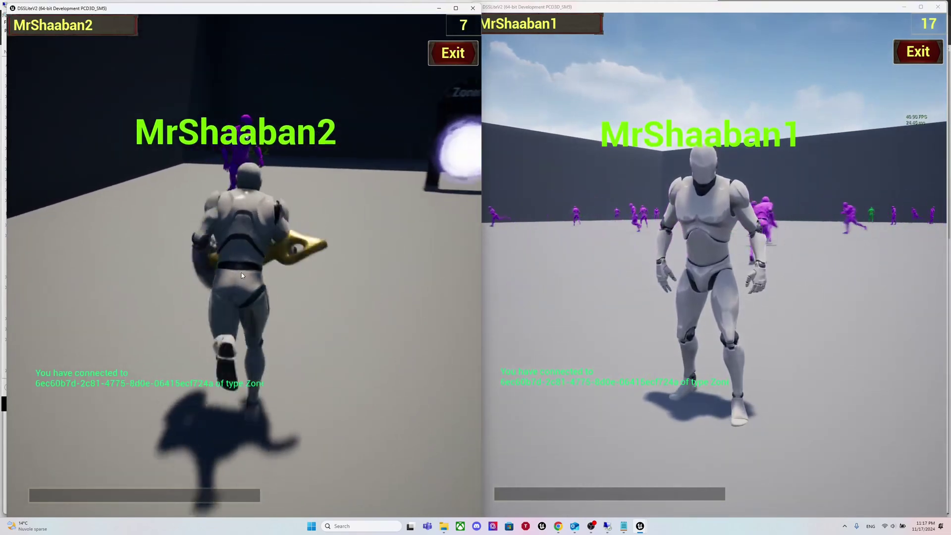
key(e)
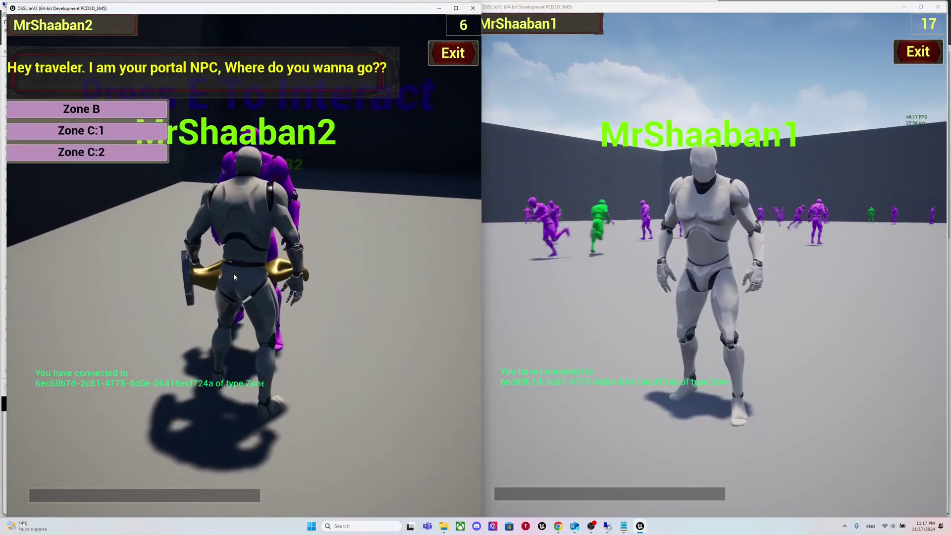
click(107, 106)
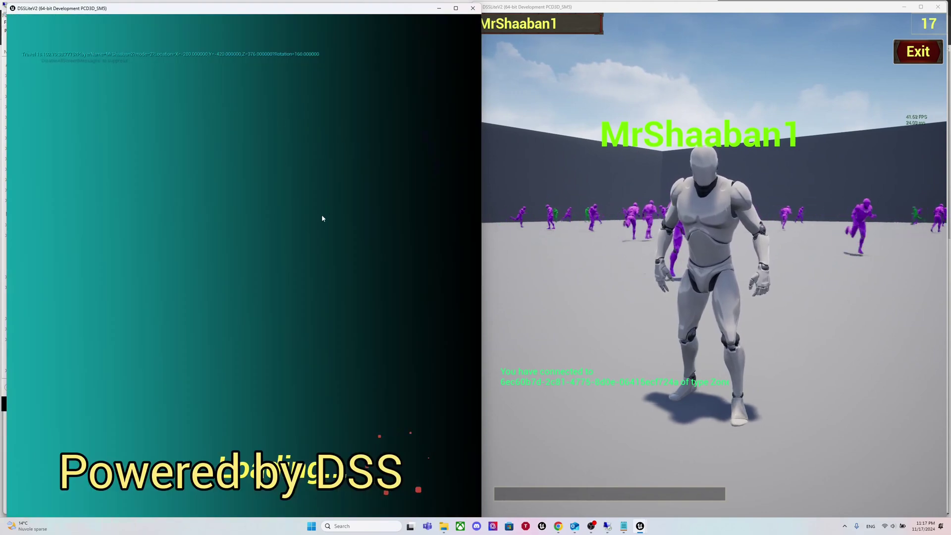
Run the second player through the Zone B crowd over to the first player and turn to face the camera beside them.
key(d)
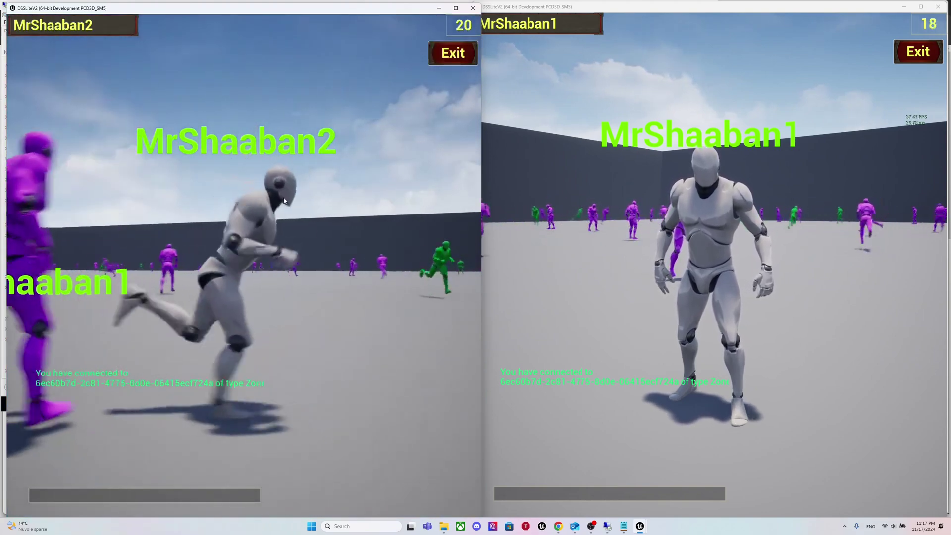
key(a)
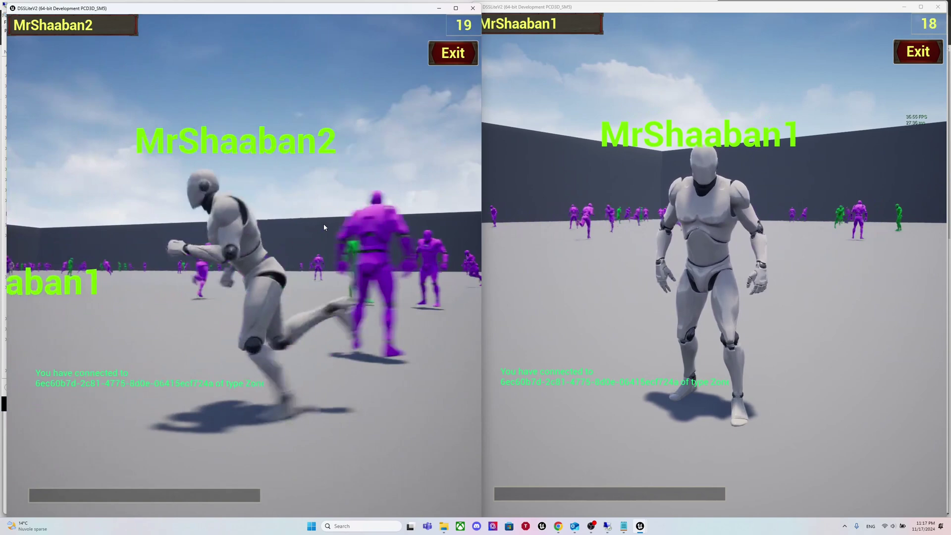
drag(318, 238, 420, 242)
key(w)
key(d)
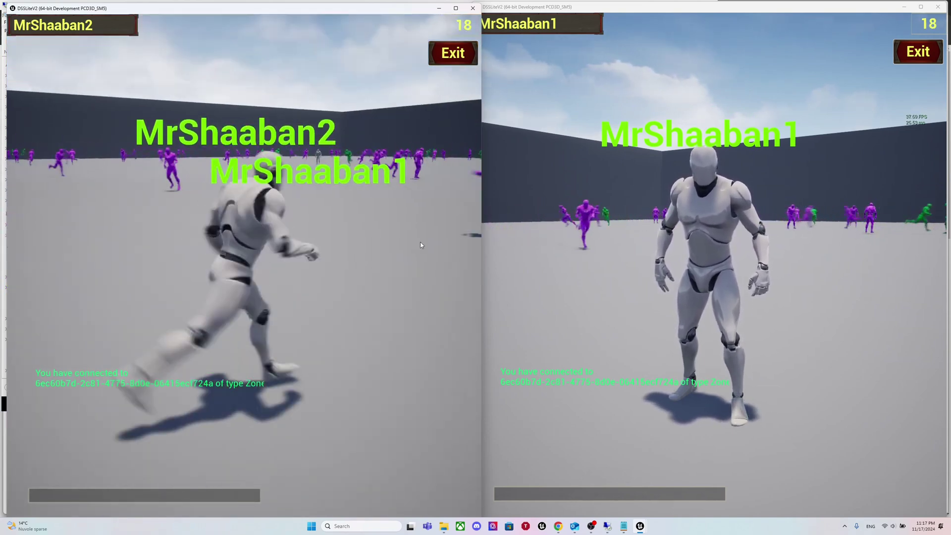
key(s)
key(w)
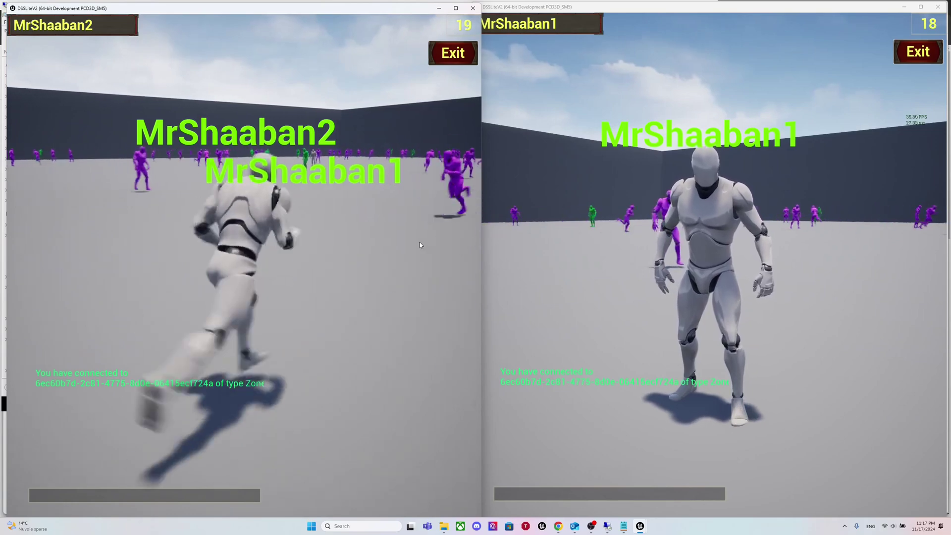
key(d)
key(w)
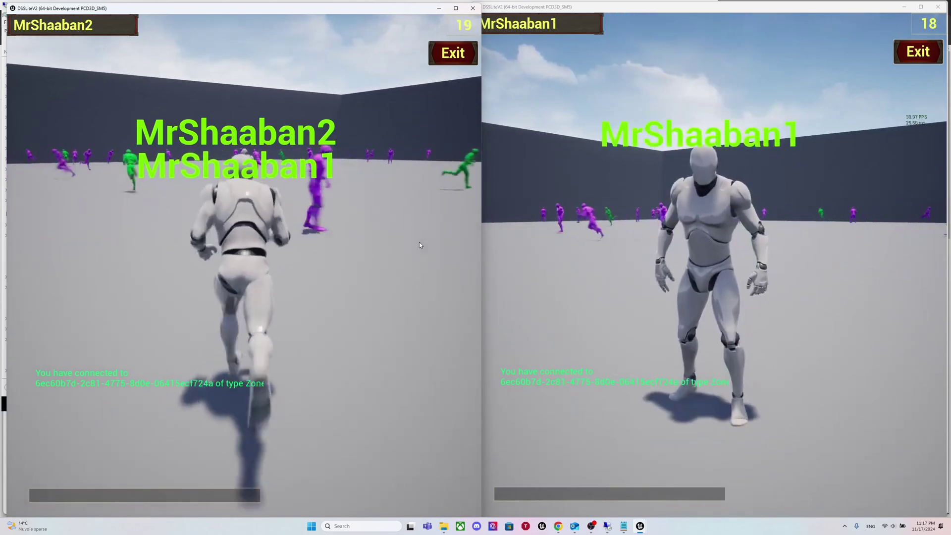
key(a)
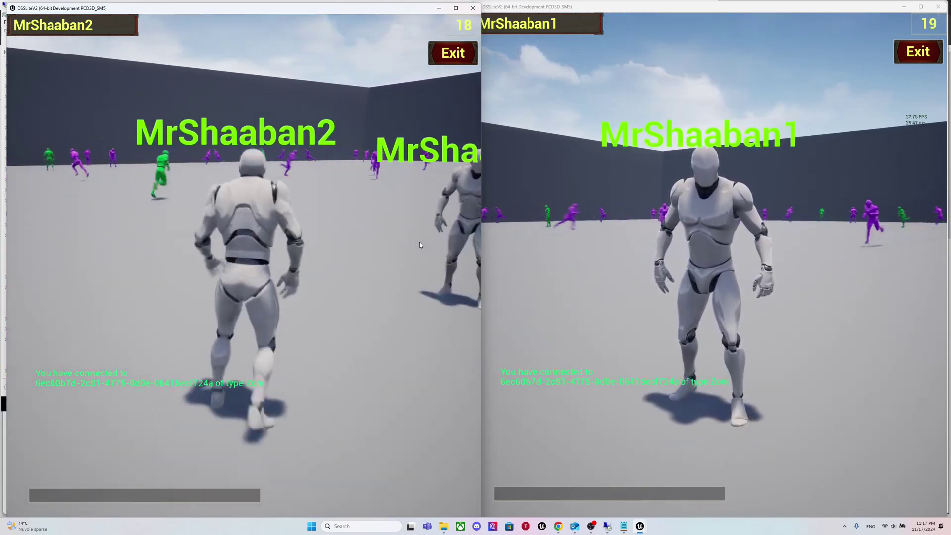
key(d)
key(s)
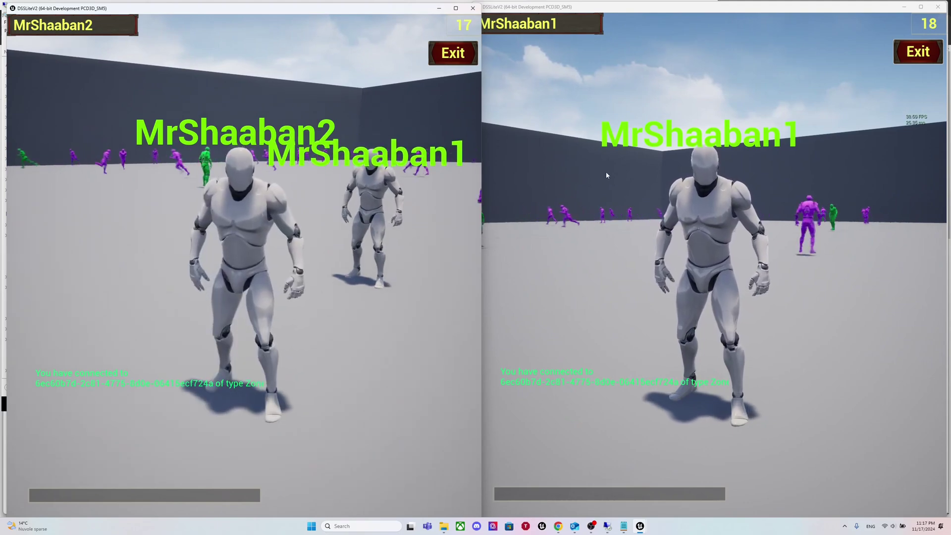
Turn the first player's camera toward the second player in Zone B and move the first player forward.
drag(606, 176, 545, 228)
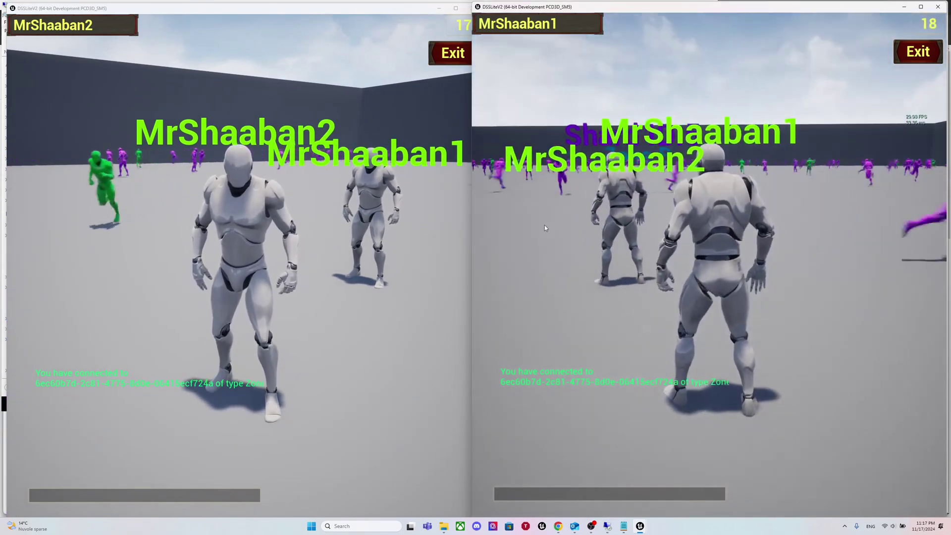
key(a)
key(w)
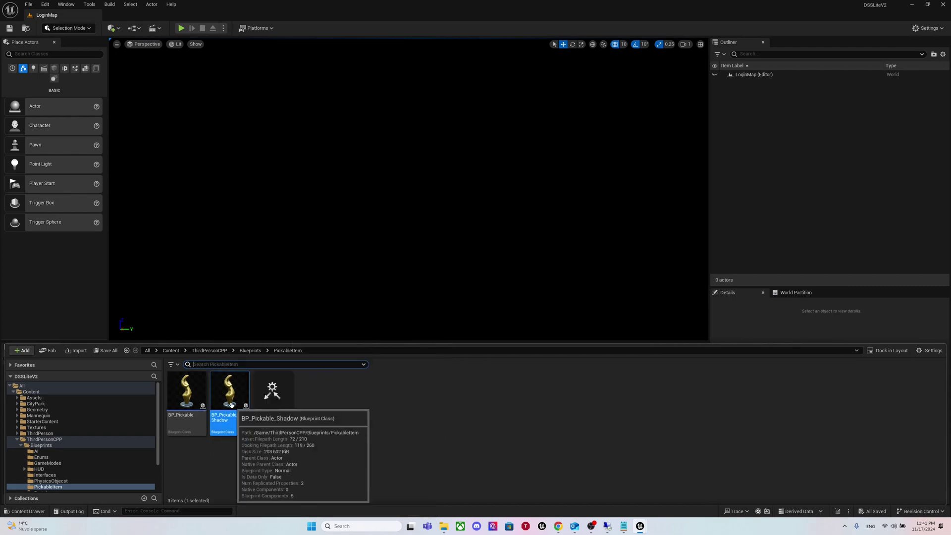
Open the BP_Pickable_Shadow blueprint and compare its Randomize event with the overriding Randomize event in BP_Pickable.
double_click(232, 405)
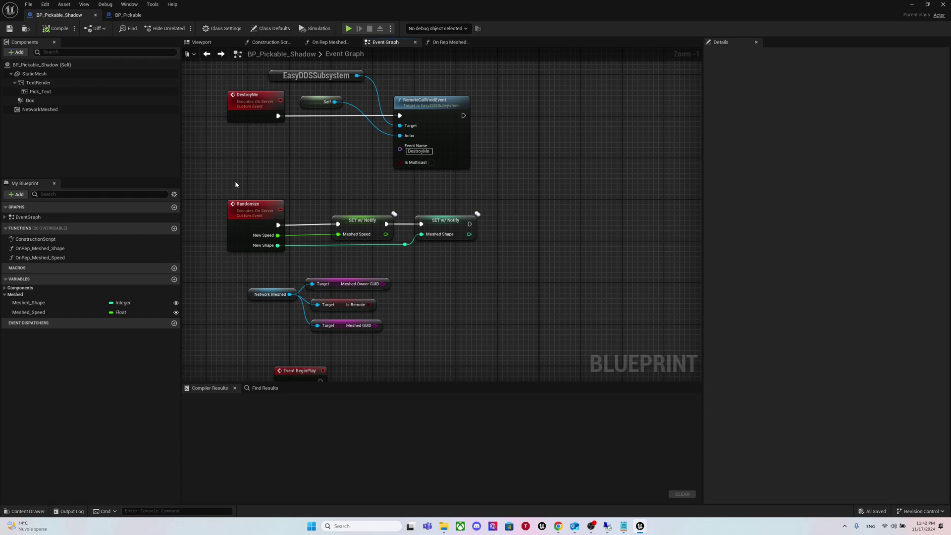
right_drag(244, 176, 255, 253)
click(129, 16)
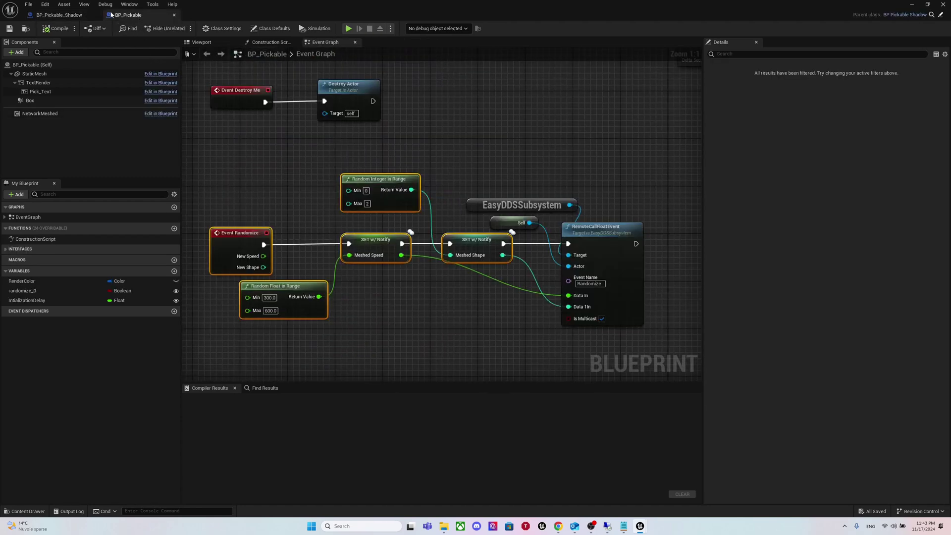
click(251, 177)
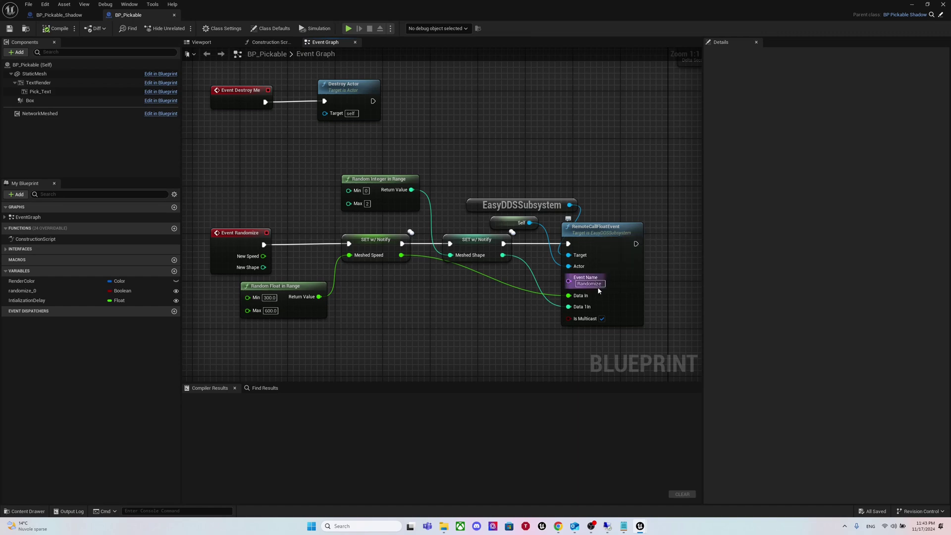
Examine the DestroyMe event and its RemoteCallVoidEvent call in the BP_Pickable_Shadow event graph.
click(62, 14)
right_drag(334, 265, 327, 223)
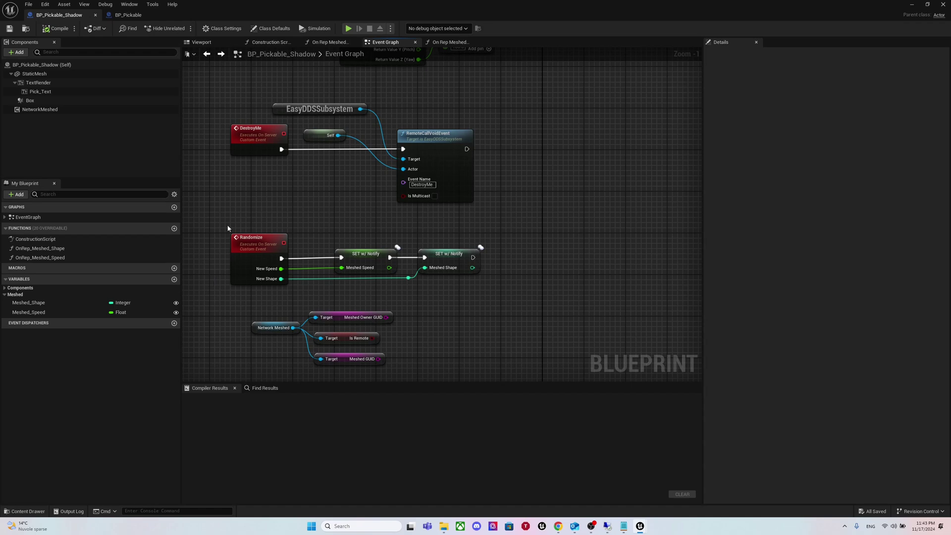
right_drag(299, 150, 320, 300)
scroll(288, 362, up, 1)
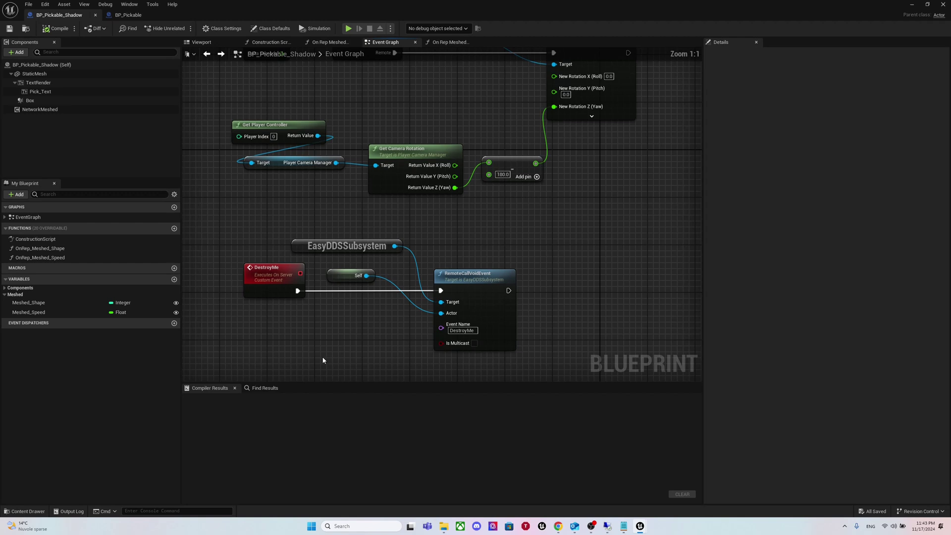
right_drag(324, 356, 326, 330)
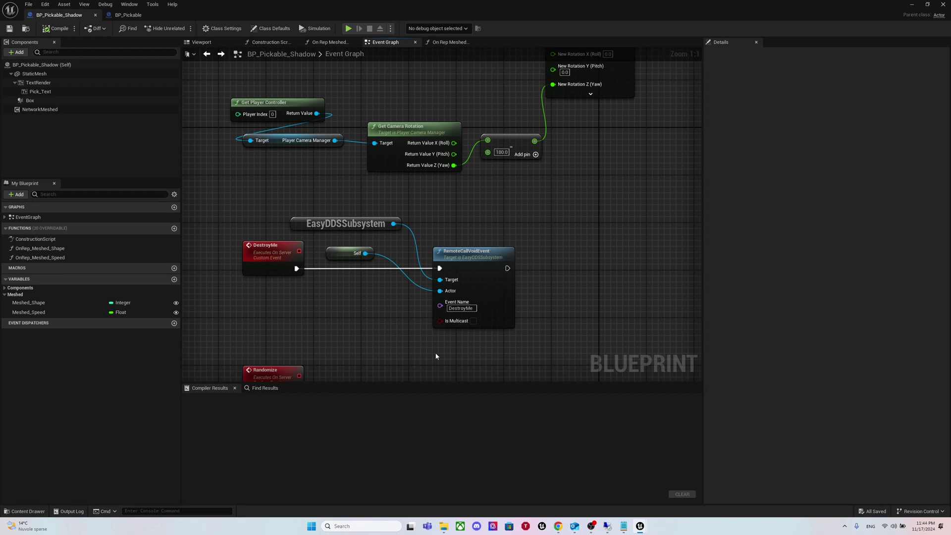
right_drag(435, 354, 431, 336)
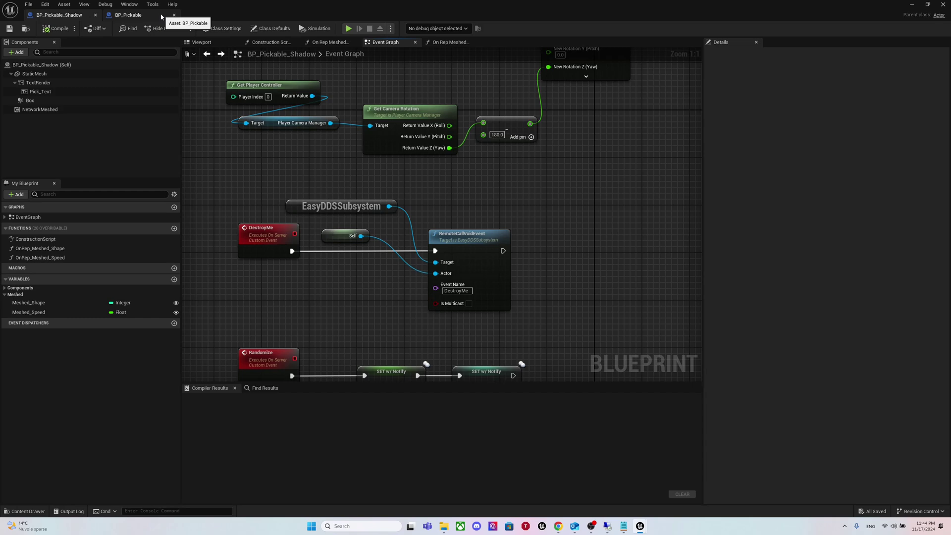
Add a Replicate node from the EasyDDSSubsystem reference in BP_Pickable's event graph and place it above the RemoteCallFloatEvent node.
click(143, 15)
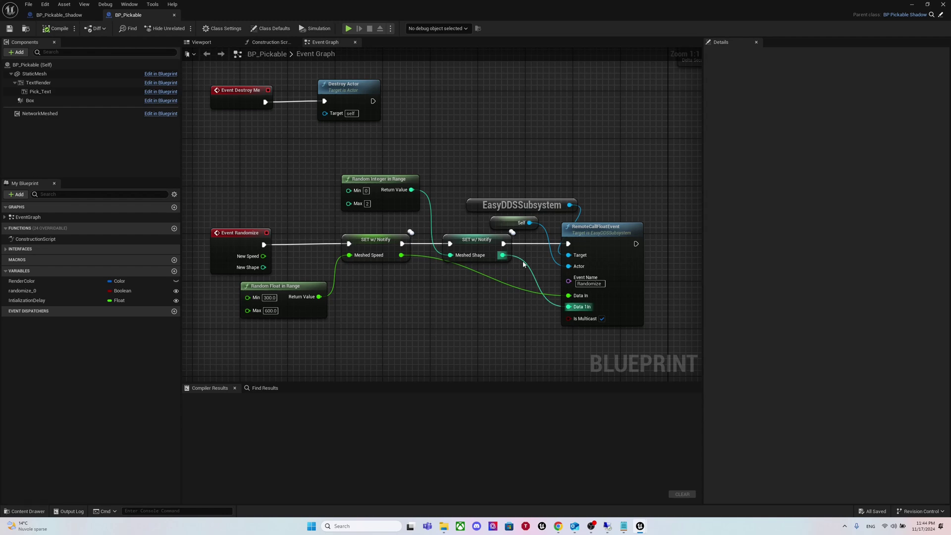
drag(571, 205, 609, 161)
text(repl)
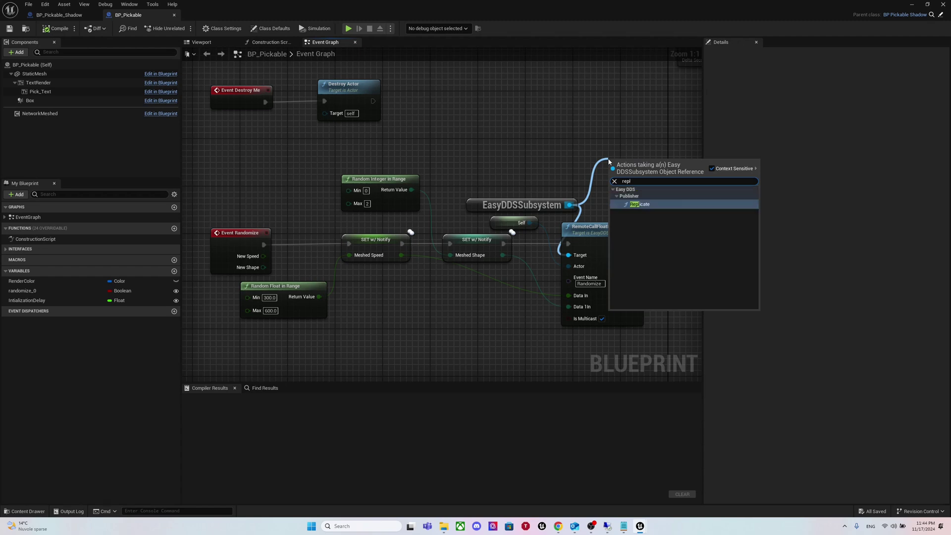
key(Return)
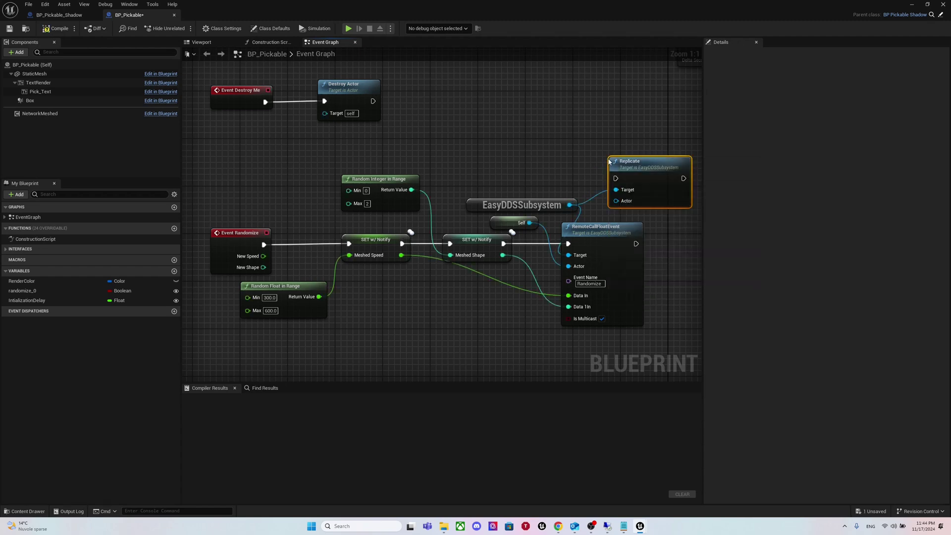
right_drag(642, 164, 646, 85)
right_drag(577, 87, 581, 248)
drag(646, 248, 635, 218)
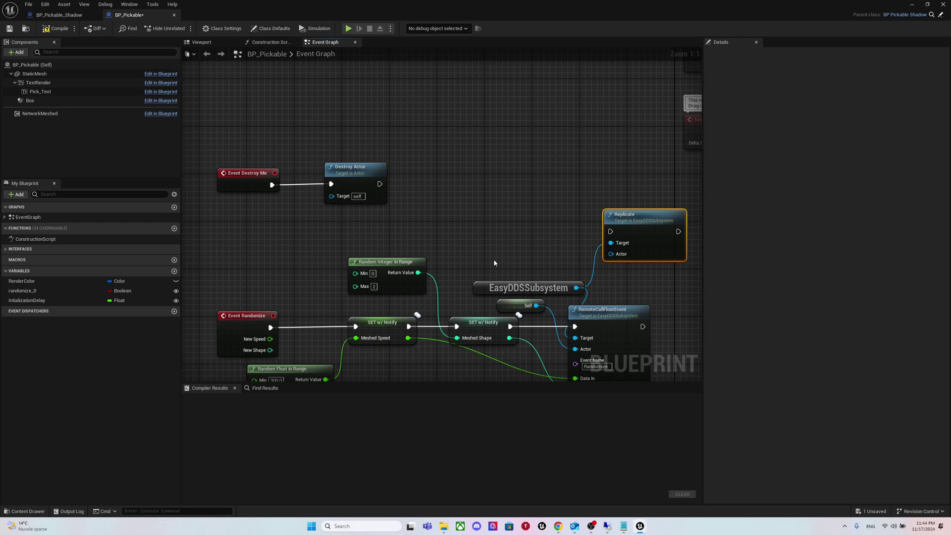
Examine the Network Meshed component's Meshed Owner GUID, Is Remote and Meshed GUID variables in the BP_Pickable_Shadow event graph.
click(59, 15)
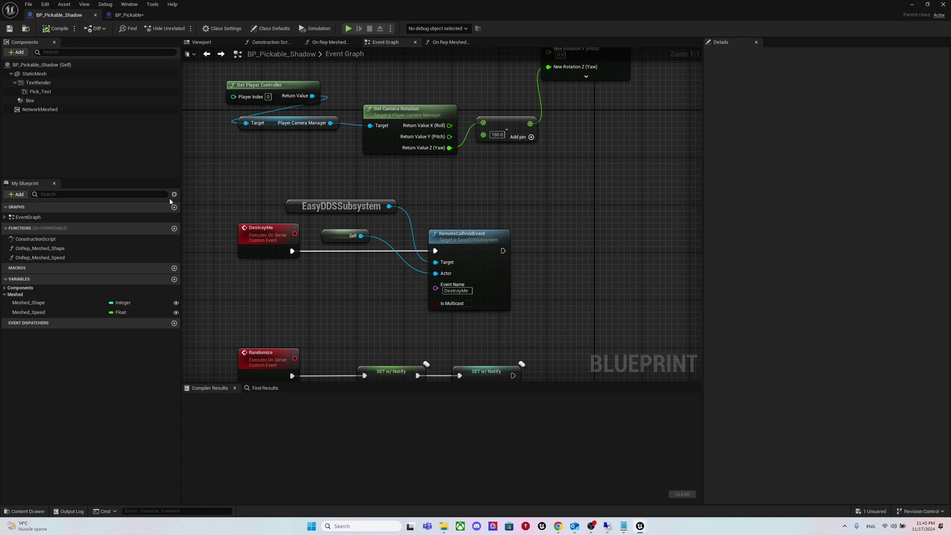
right_drag(258, 290, 282, 151)
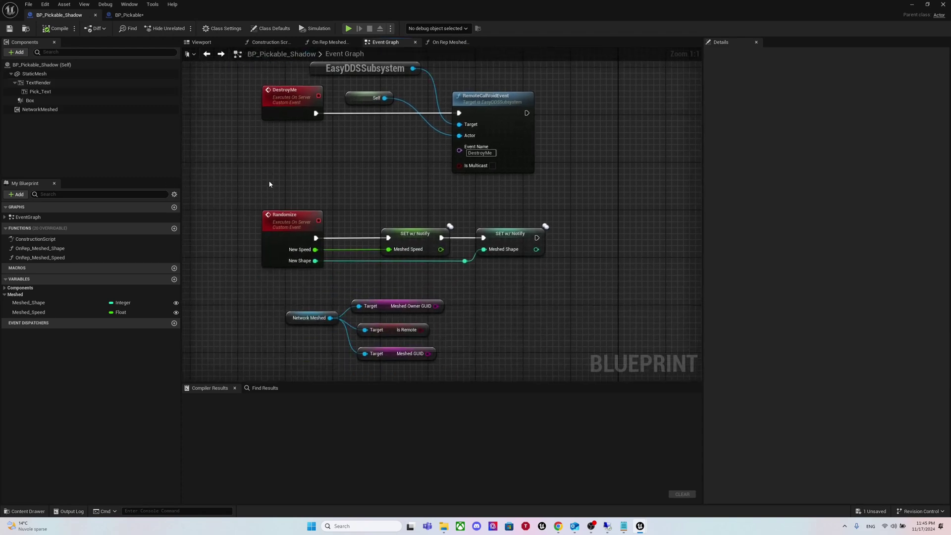
right_drag(286, 360, 286, 317)
drag(273, 249, 318, 331)
right_drag(318, 332, 312, 329)
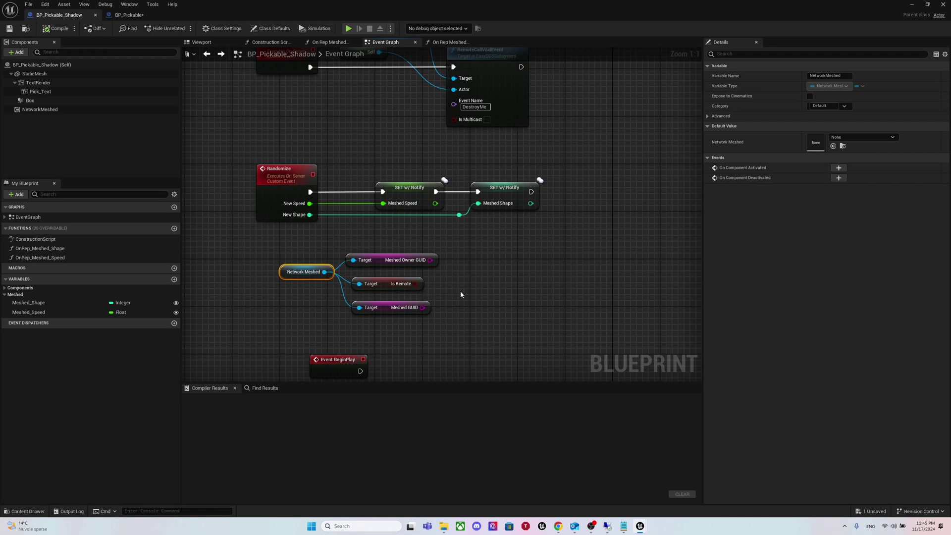
click(396, 309)
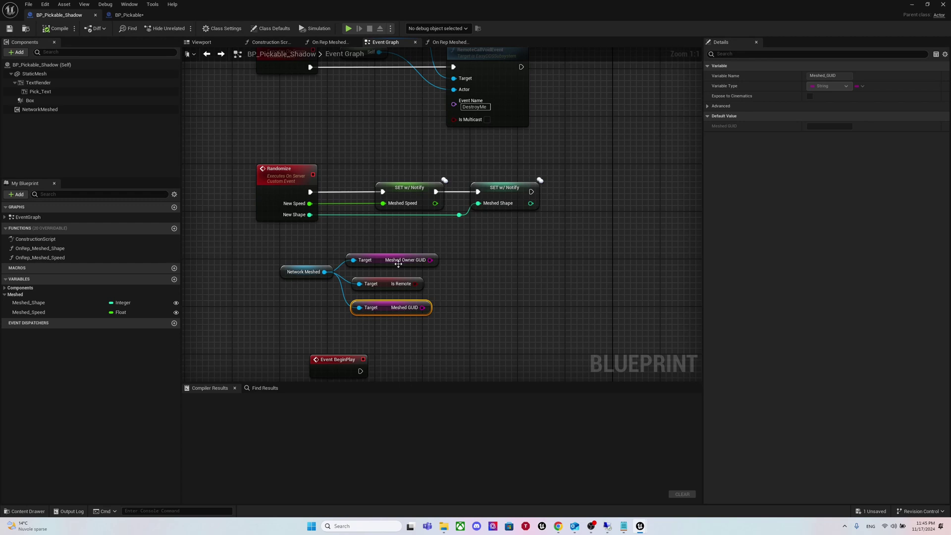
drag(343, 228, 437, 266)
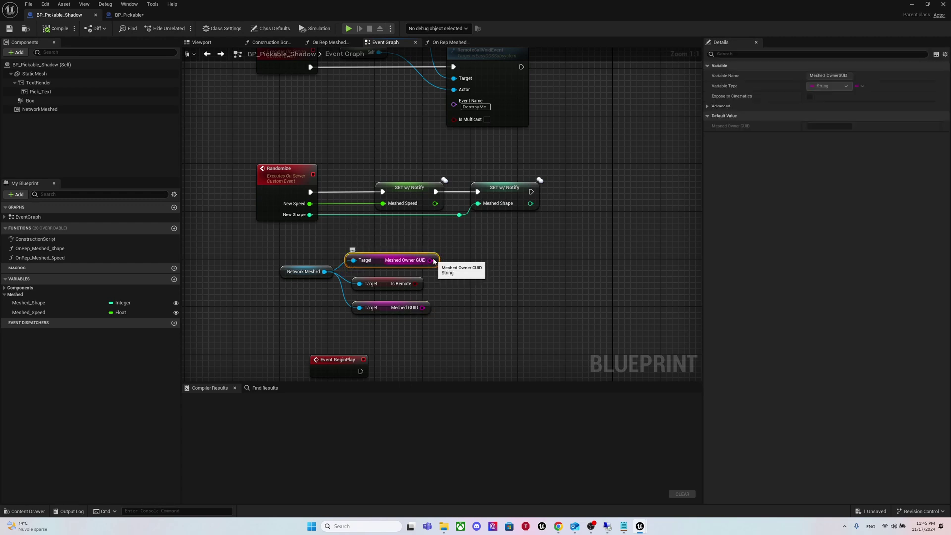
click(471, 273)
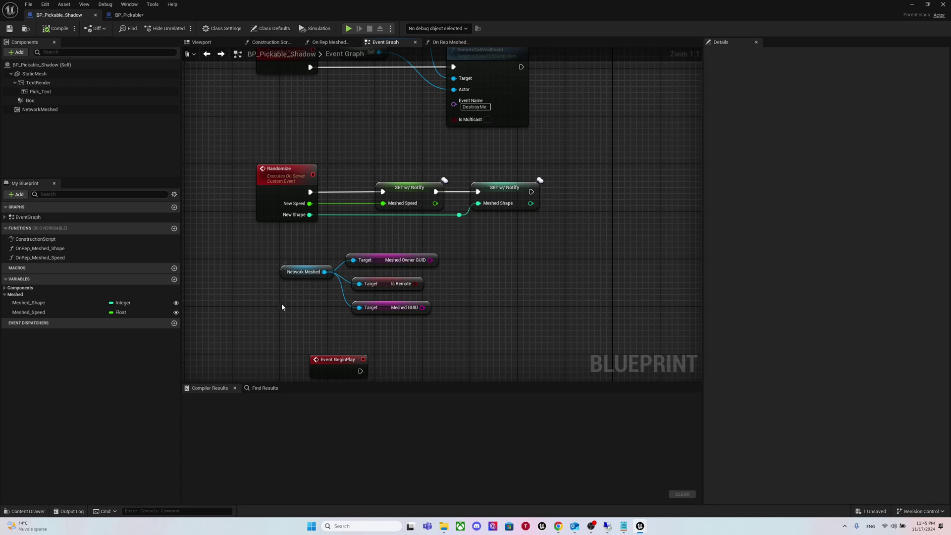
right_drag(250, 243, 257, 317)
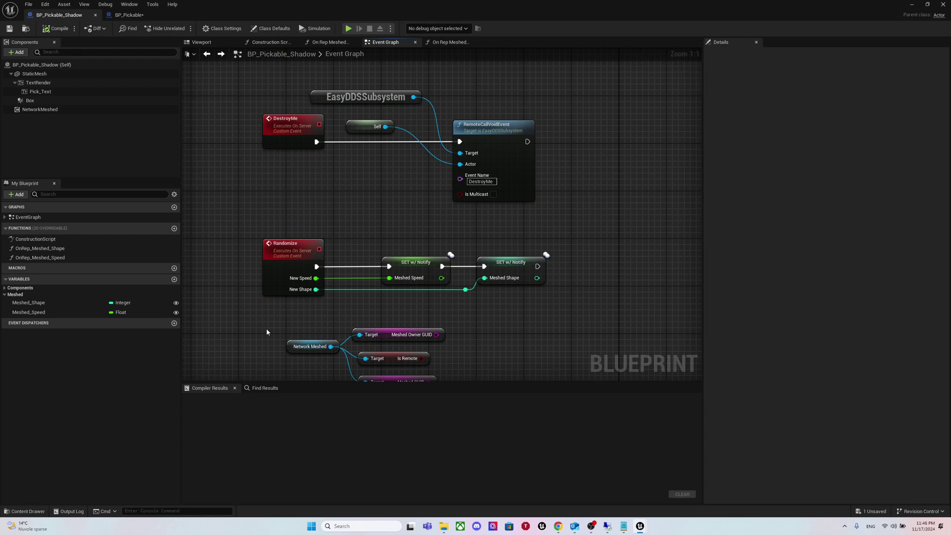
right_drag(266, 328, 266, 319)
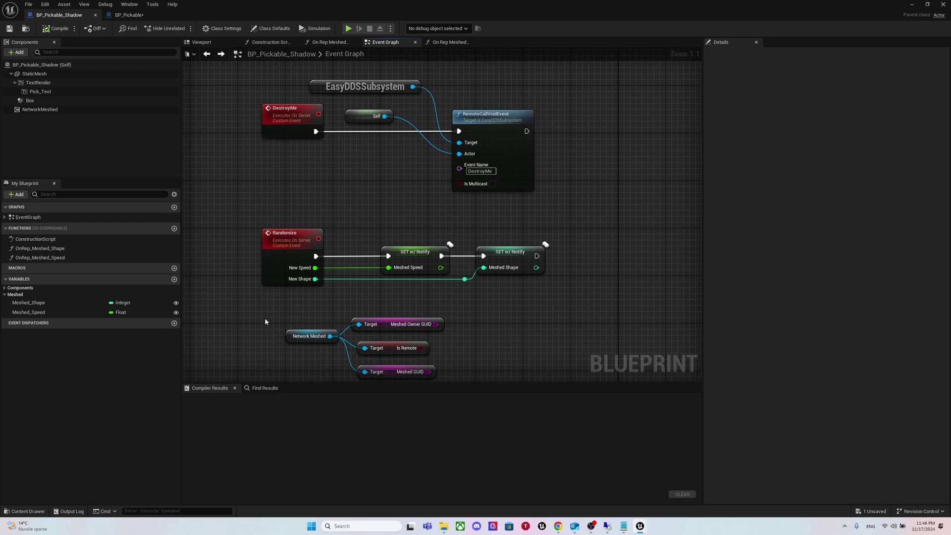